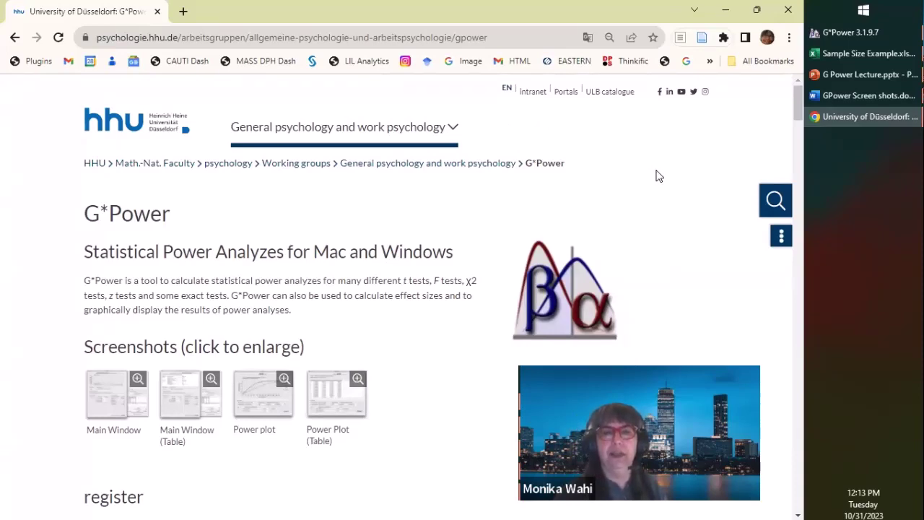
Scroll the G*Power page to the Download section and Version history, then switch to G*Power 3.1.9.7
scroll(686, 238, "down", 3)
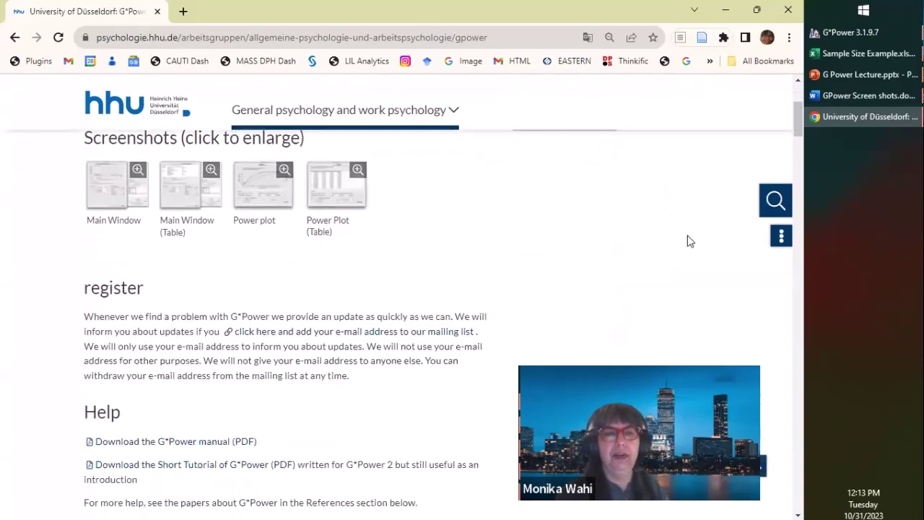
scroll(687, 241, "down", 1)
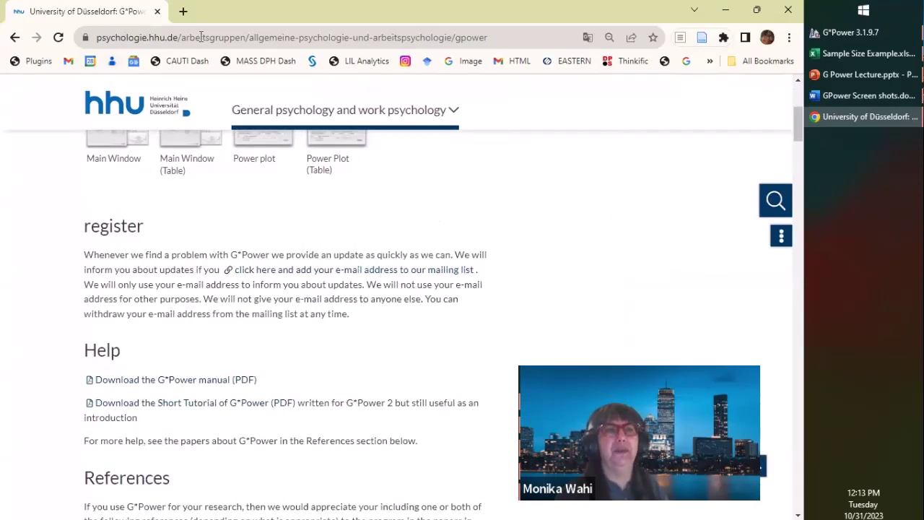
scroll(608, 309, "down", 2)
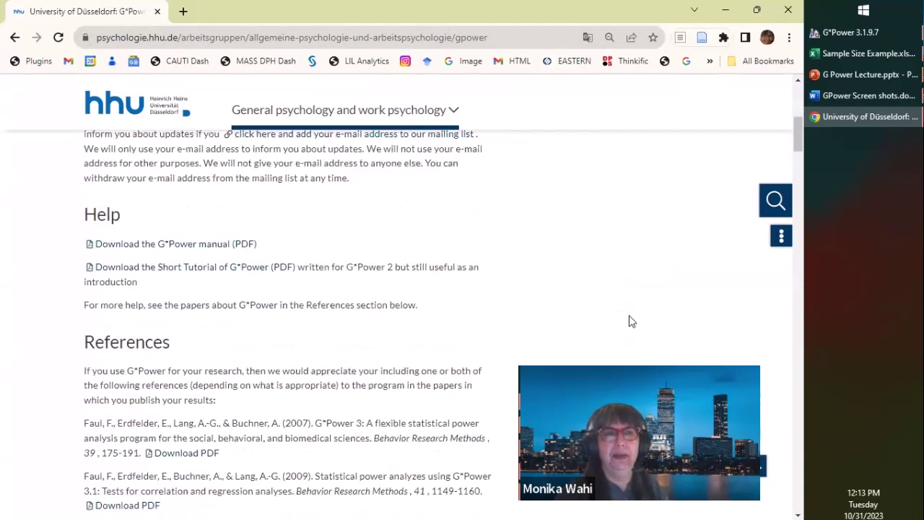
scroll(627, 317, "up", 4)
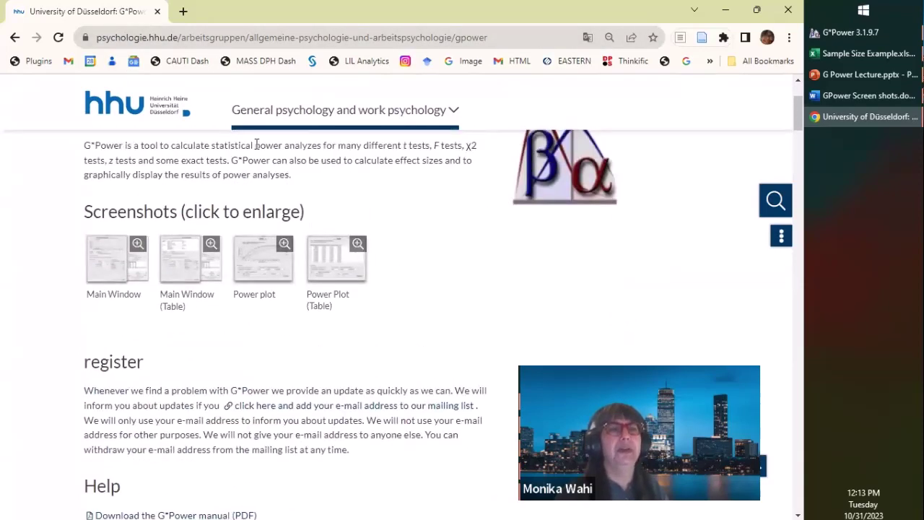
scroll(775, 411, "down", 3)
scroll(787, 416, "down", 1)
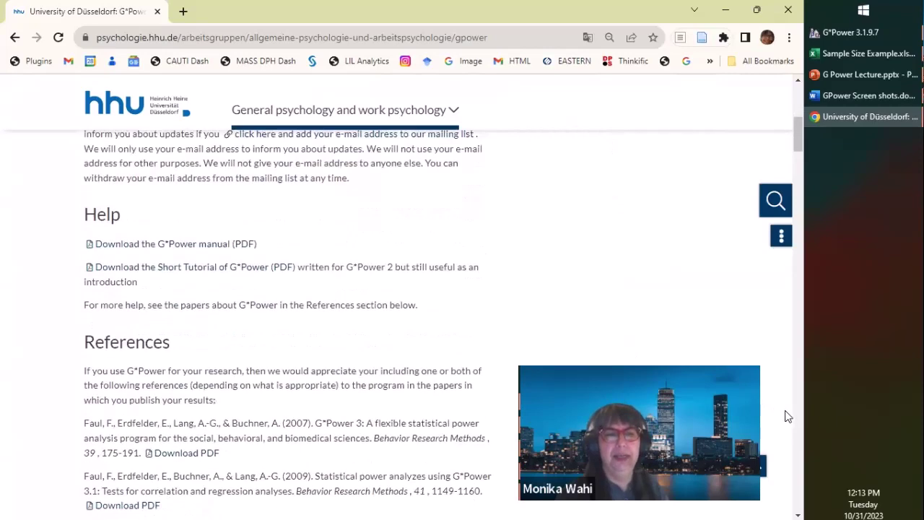
scroll(373, 334, "down", 2)
scroll(289, 325, "down", 2)
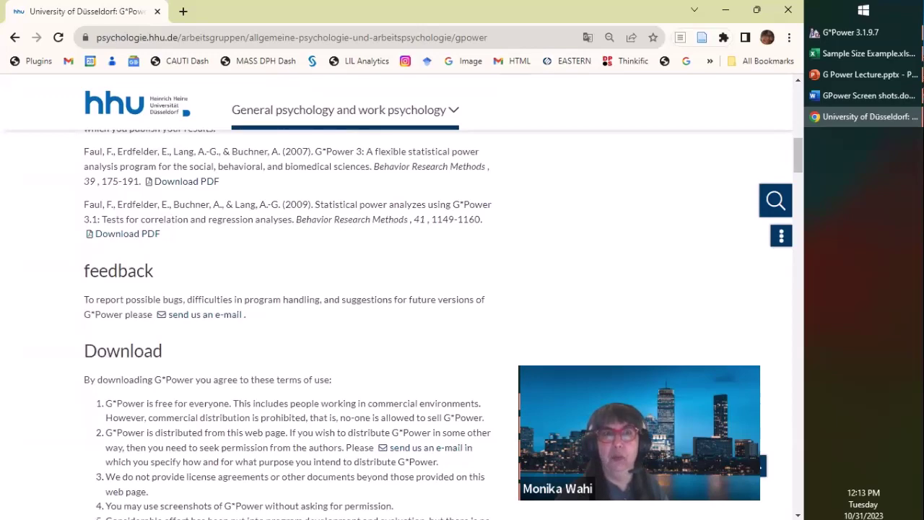
scroll(56, 186, "down", 3)
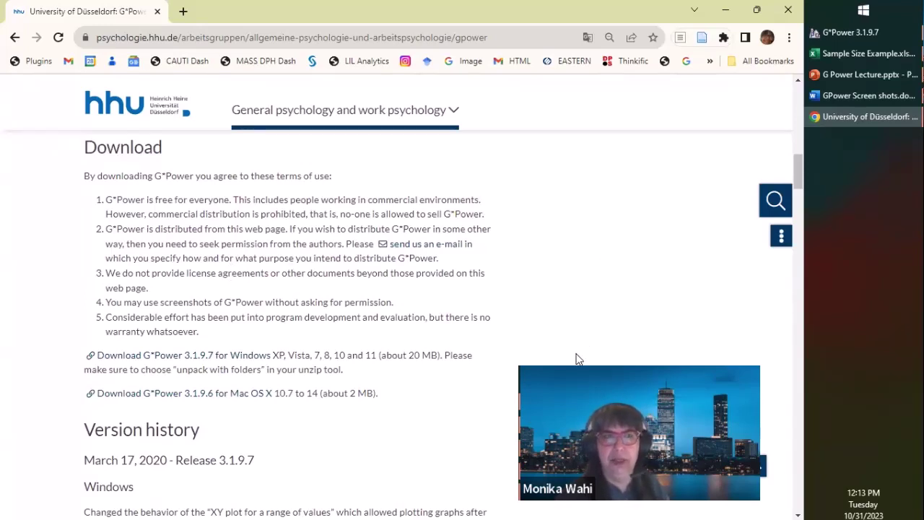
scroll(577, 359, "down", 1)
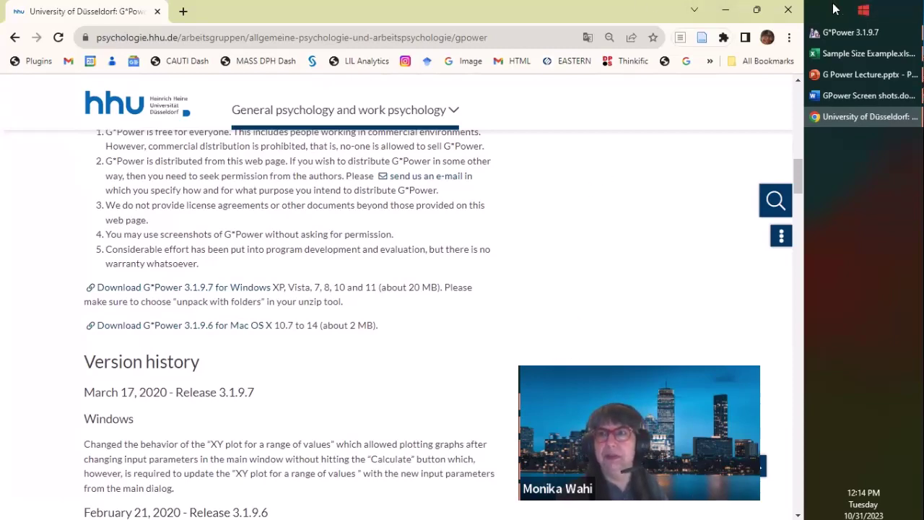
left_click(832, 30)
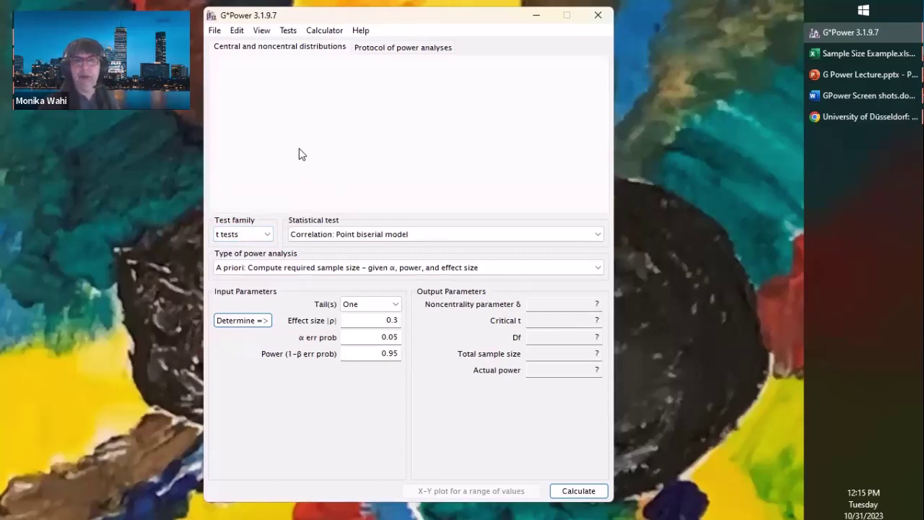
left_click(261, 236)
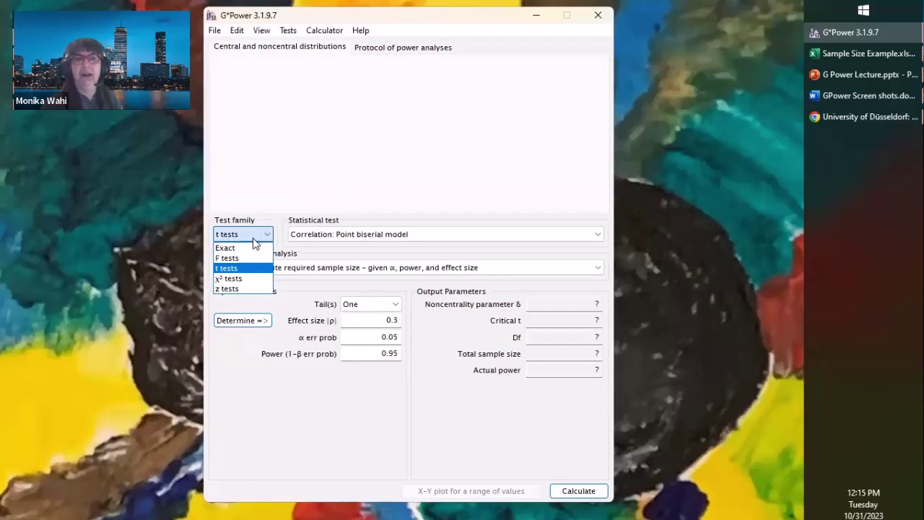
left_click(229, 257)
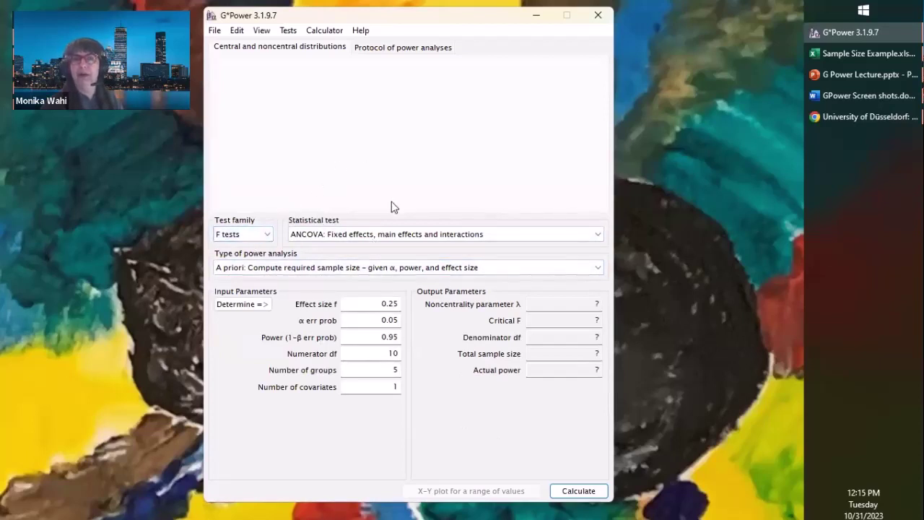
left_click(363, 234)
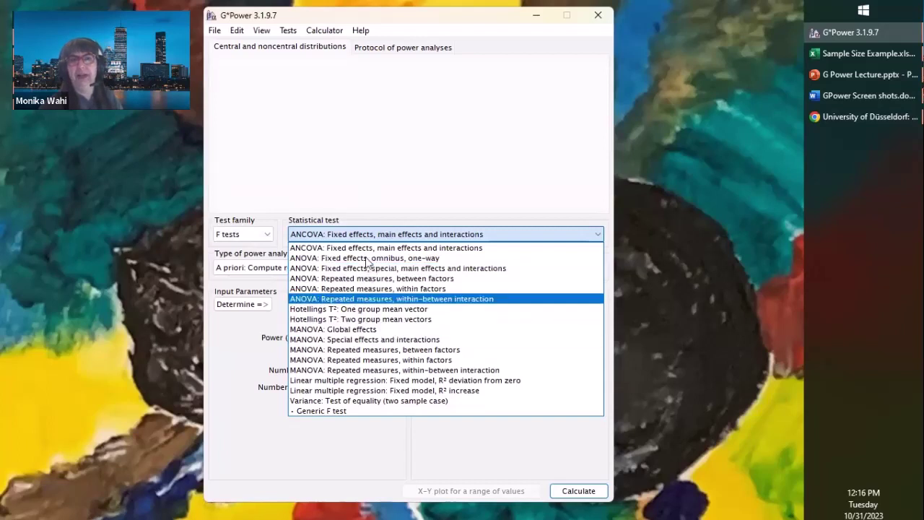
left_click(396, 169)
left_click(250, 236)
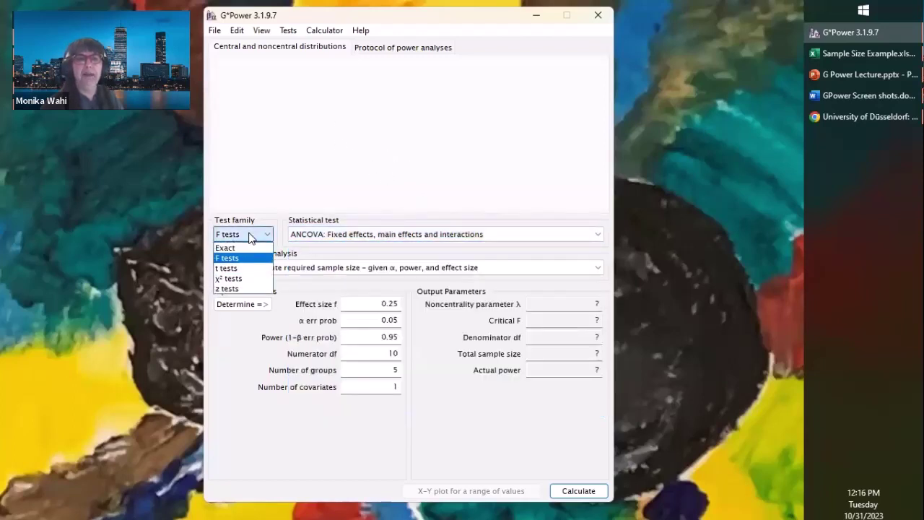
left_click(229, 268)
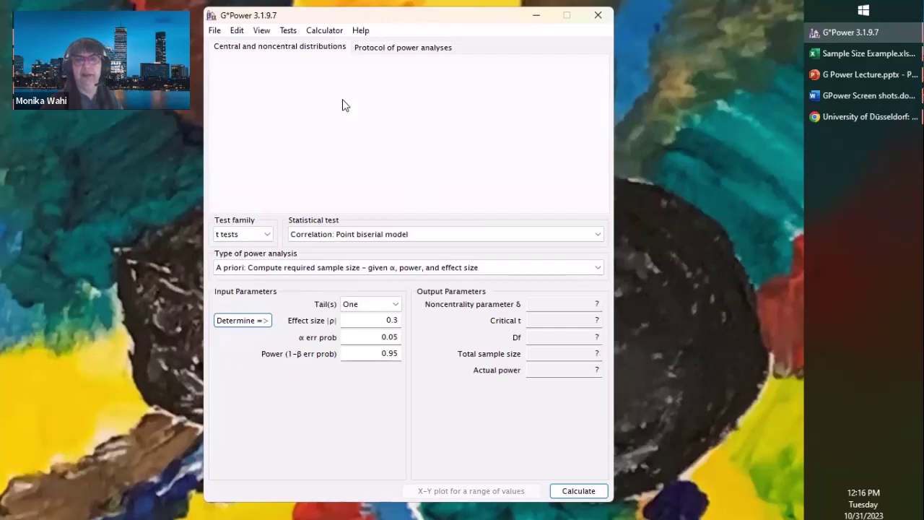
Choose the Means: Difference between two independent means (two groups) t test
left_click(423, 231)
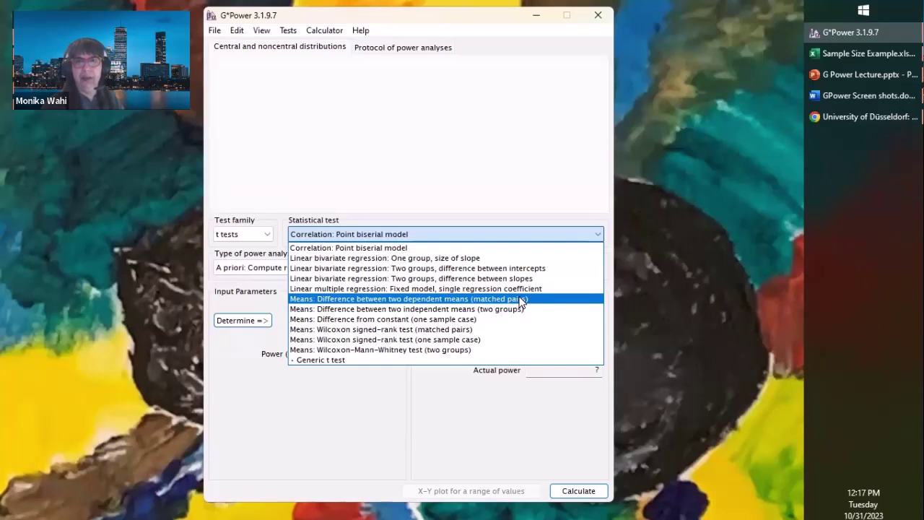
left_click(473, 311)
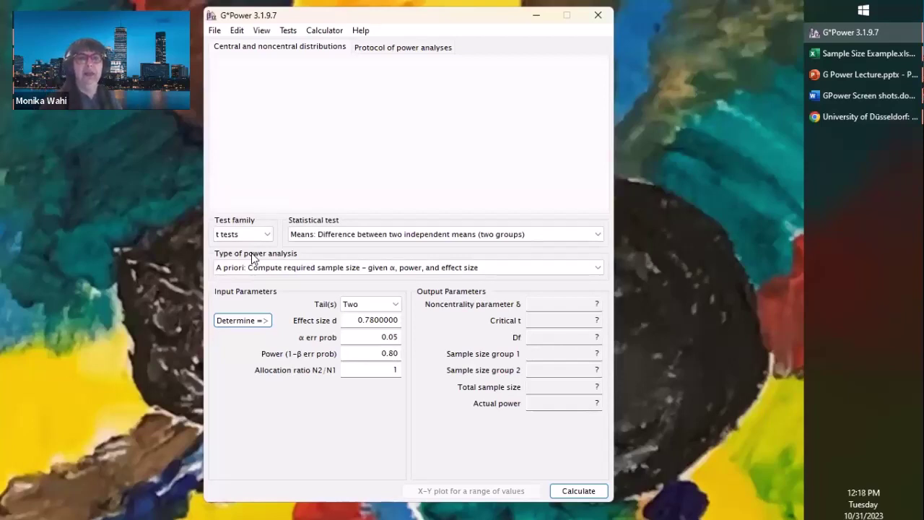
left_click(300, 271)
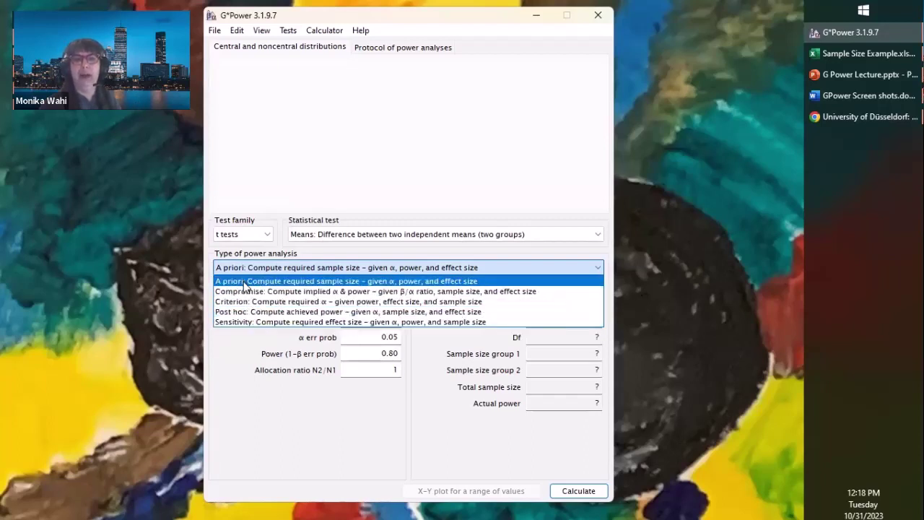
left_click(339, 284)
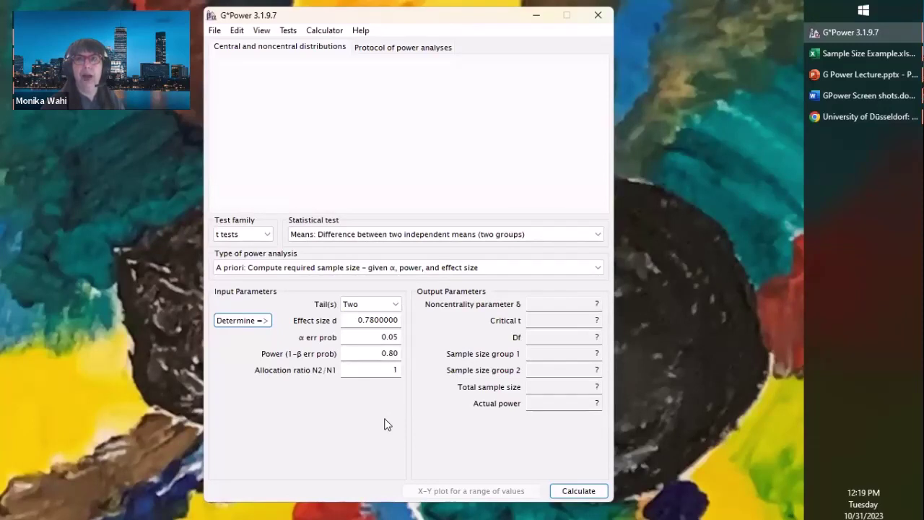
Keep the test two-tailed and replace effect size d 0.78 with .2
left_click(359, 305)
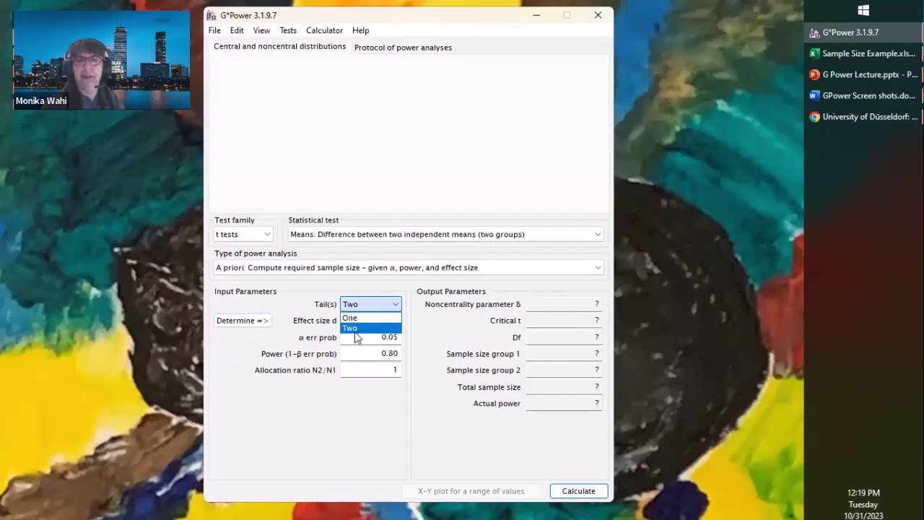
left_click(355, 329)
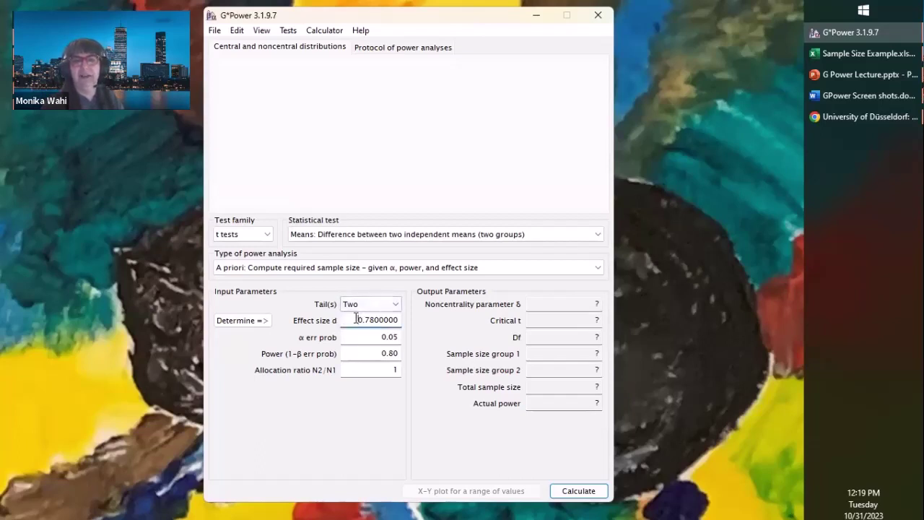
left_click_drag(355, 319, 426, 317)
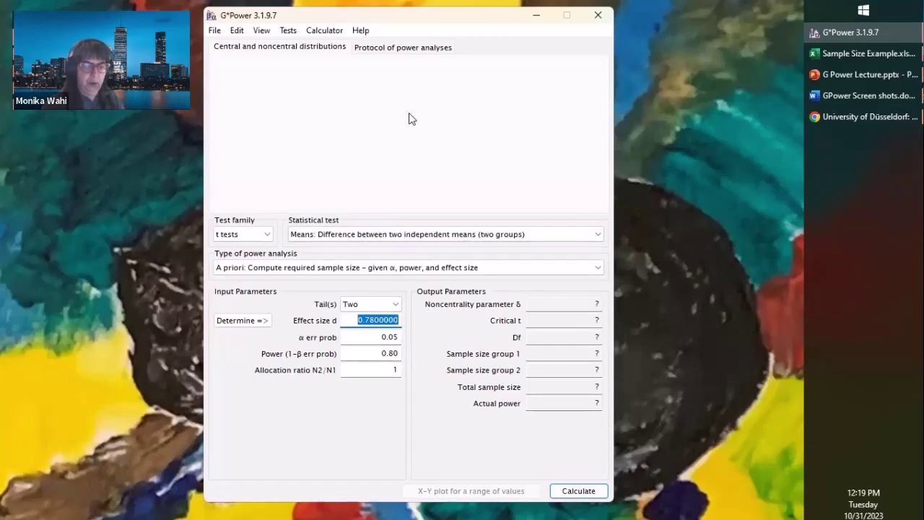
key("BackSpace")
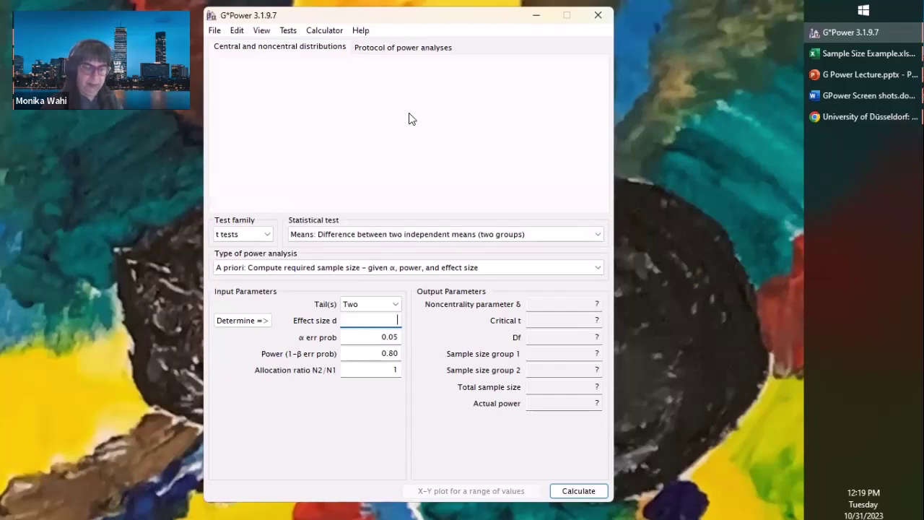
type(".2")
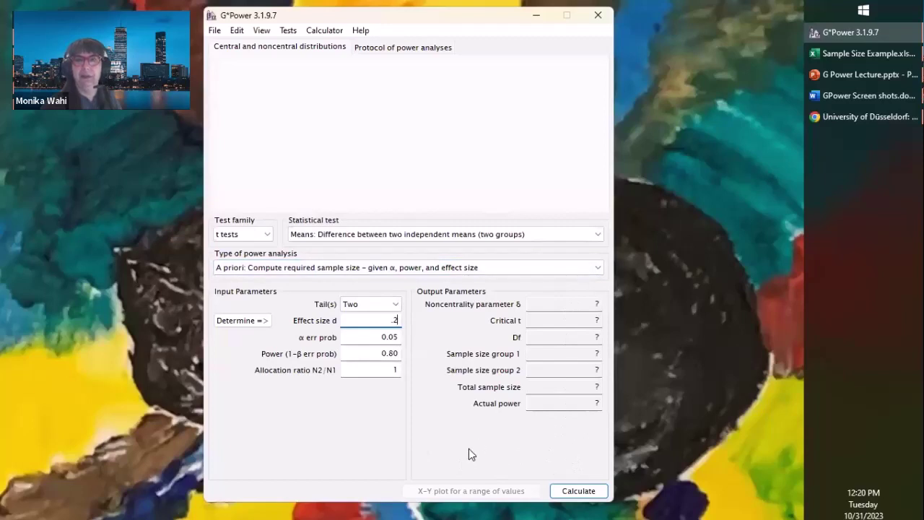
Calculate the required sample size of 394 per group, 788 total, and bring up the Sample Size Example workbook
left_click(581, 490)
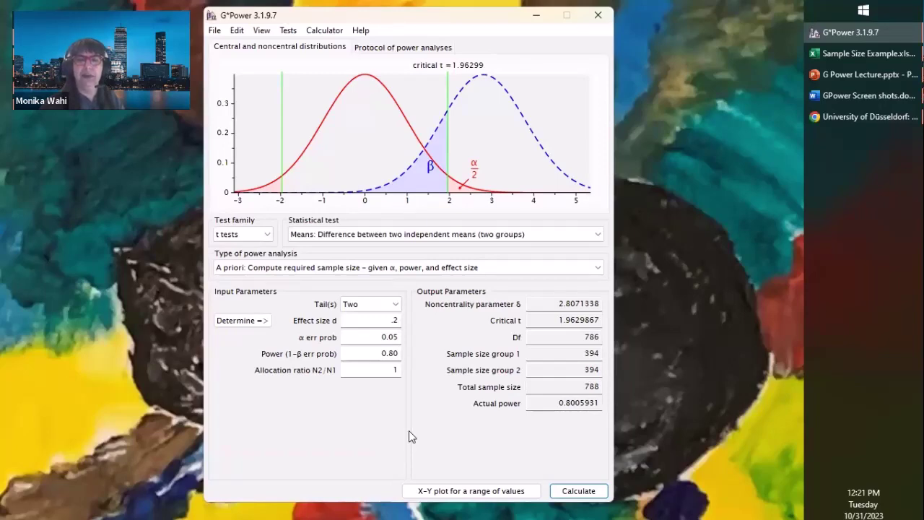
left_click(840, 58)
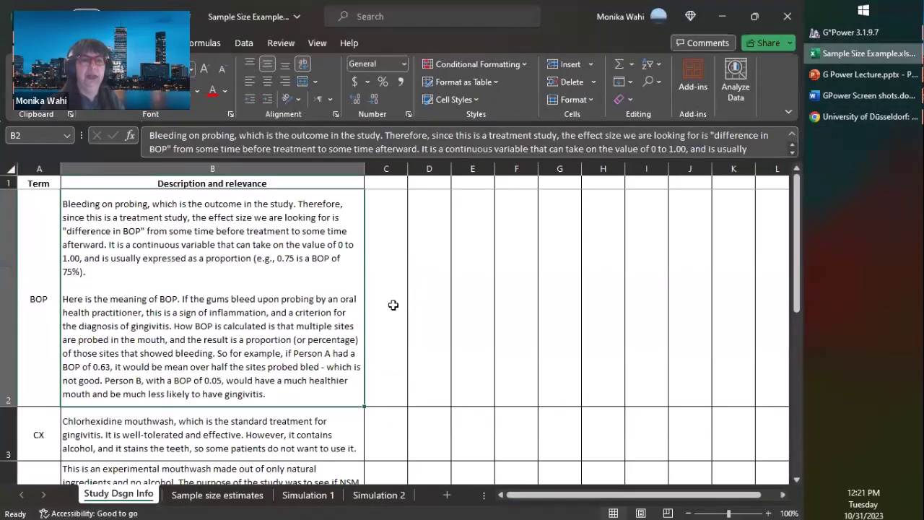
Read the BOP description in cell B2, then go to the Sample size estimates sheet
left_click(248, 261)
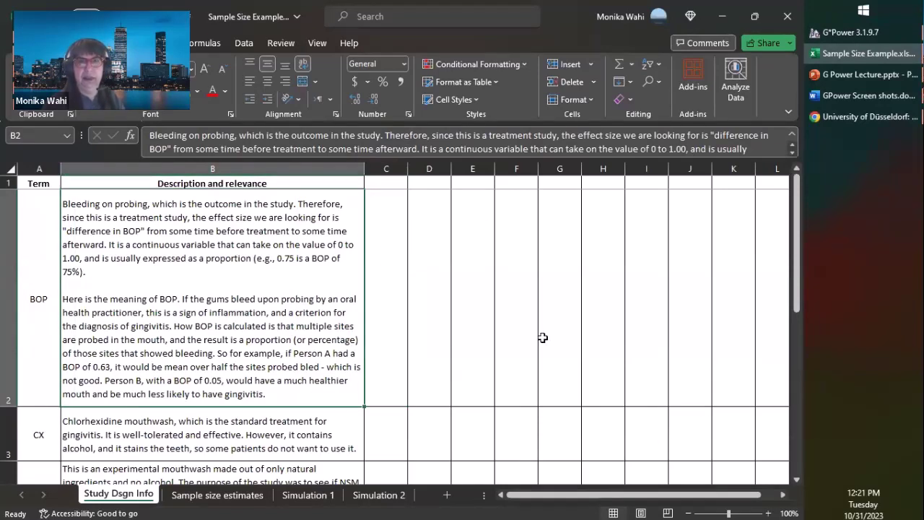
left_click(221, 493)
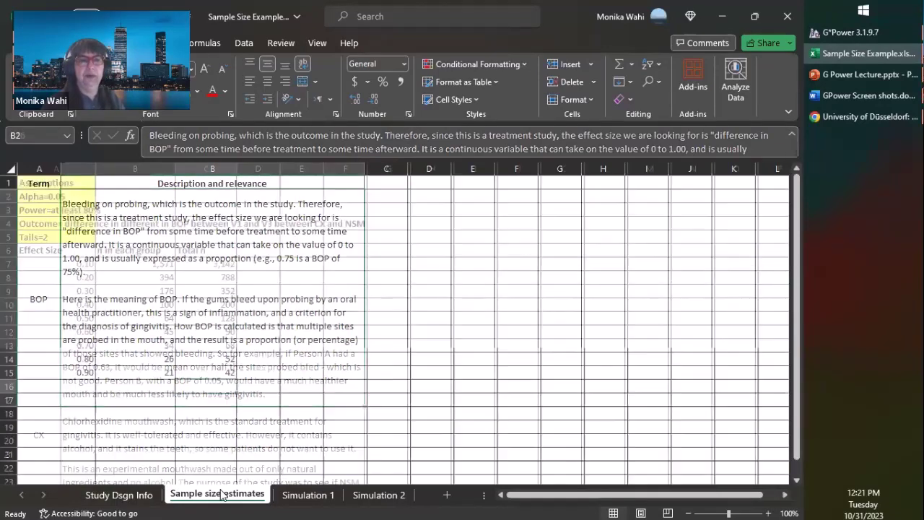
left_click(370, 383)
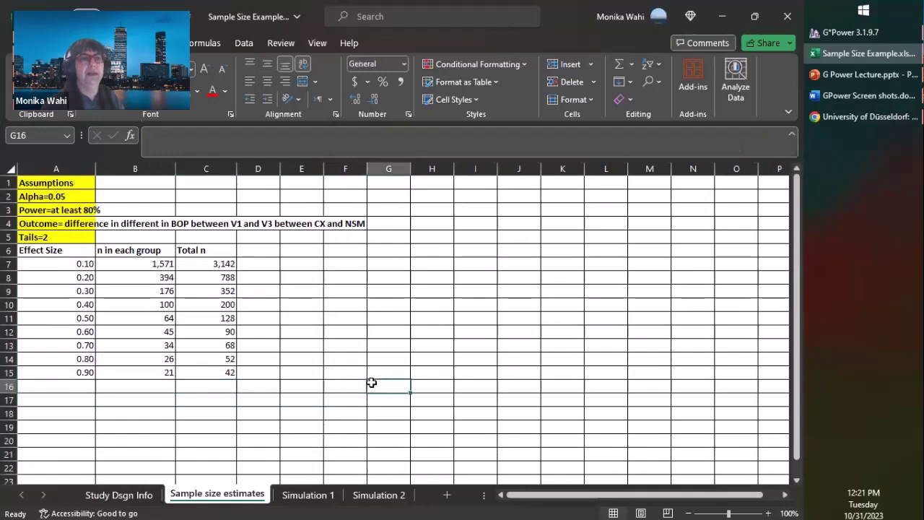
left_click(53, 197)
left_click(33, 207)
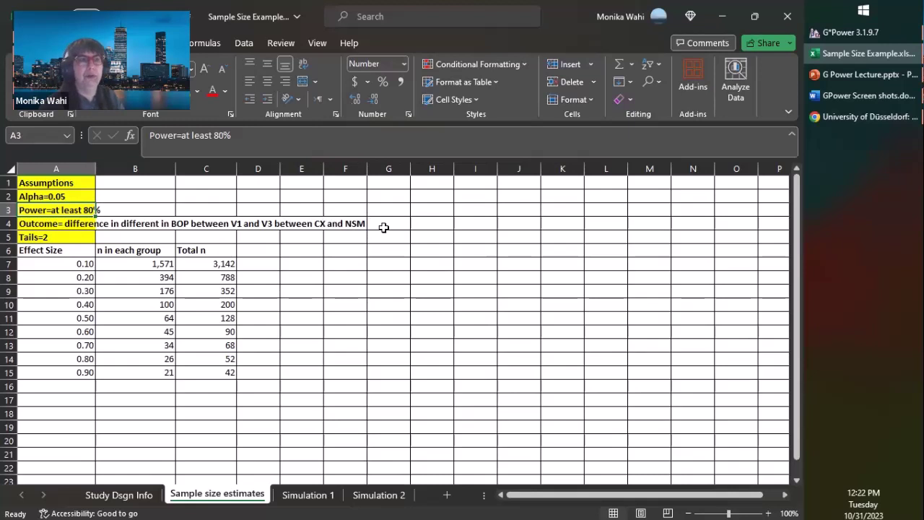
left_click(54, 264)
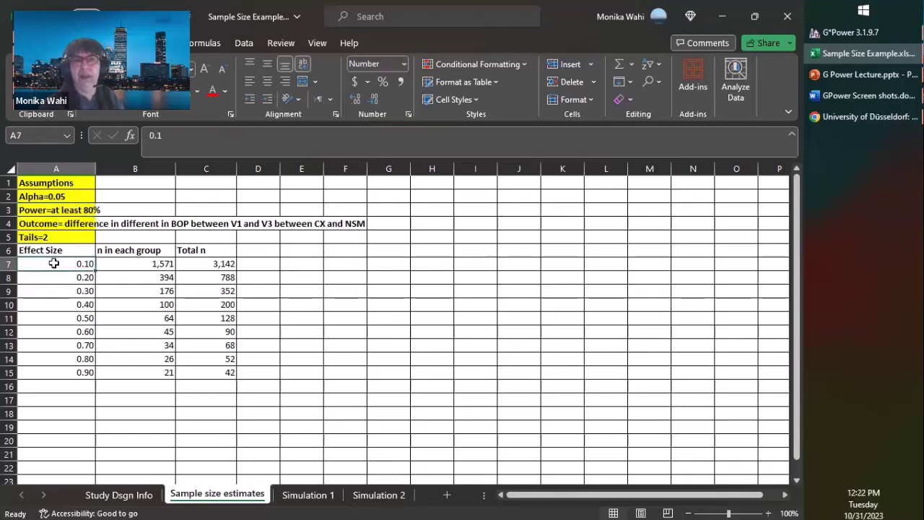
left_click(45, 275)
left_click(45, 291)
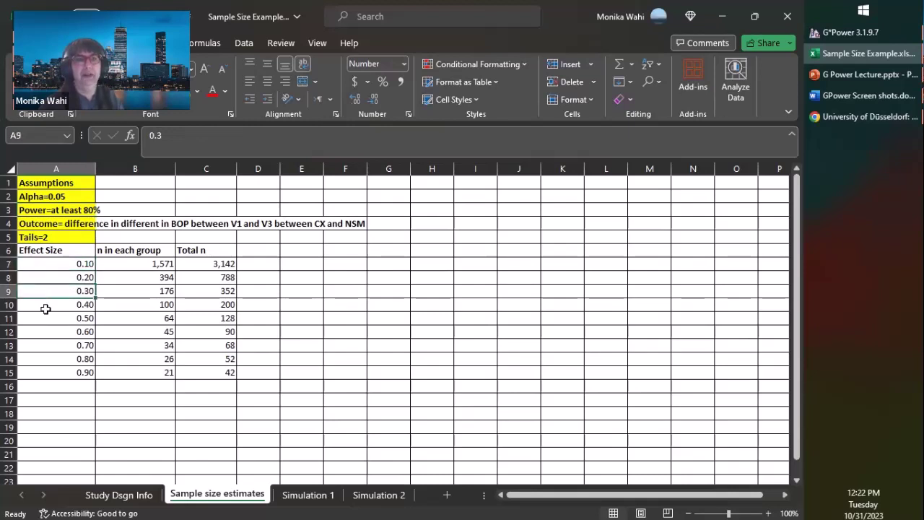
left_click(45, 305)
left_click(46, 320)
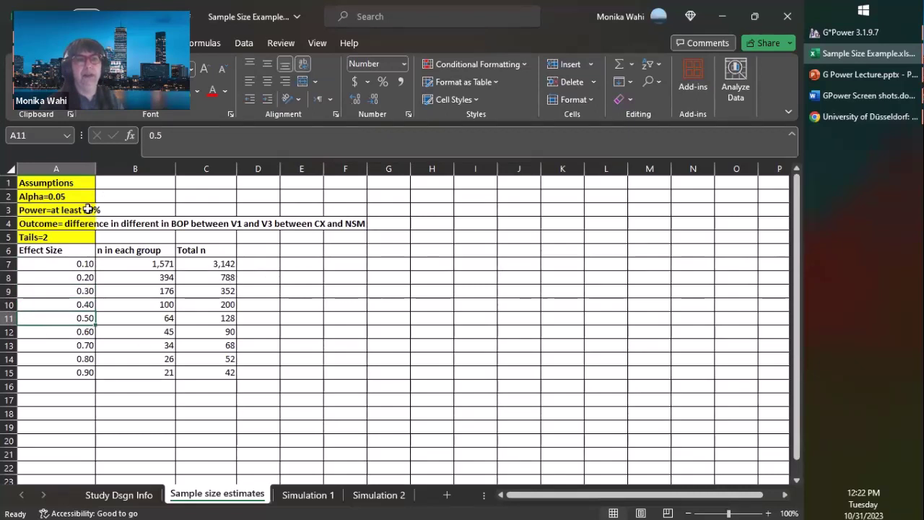
left_click(425, 387)
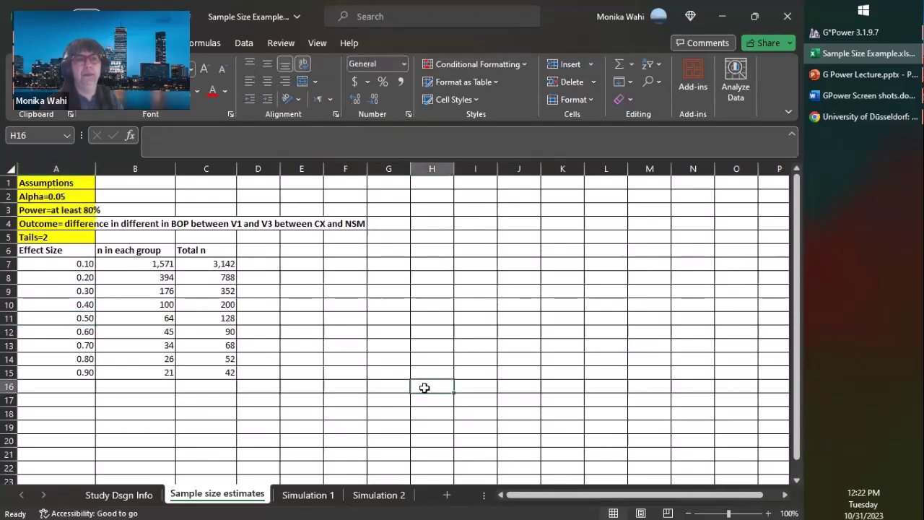
left_click(48, 262)
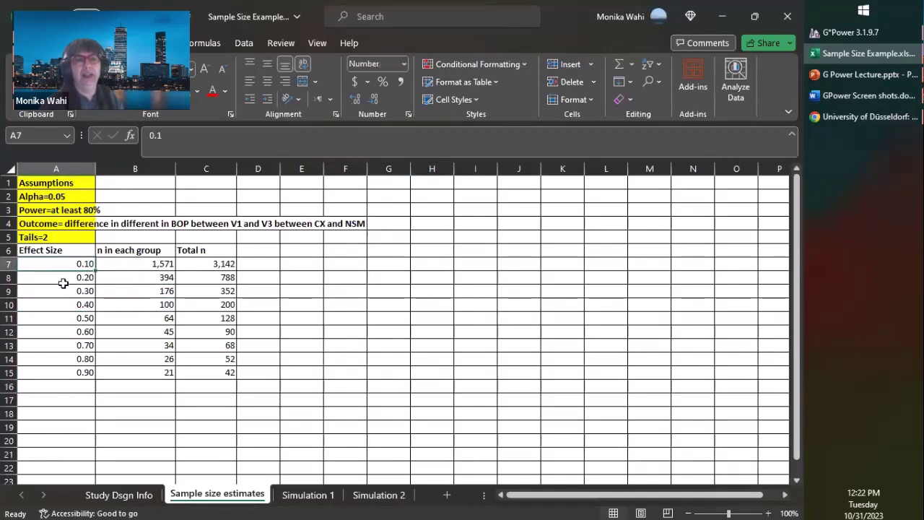
left_click(63, 282)
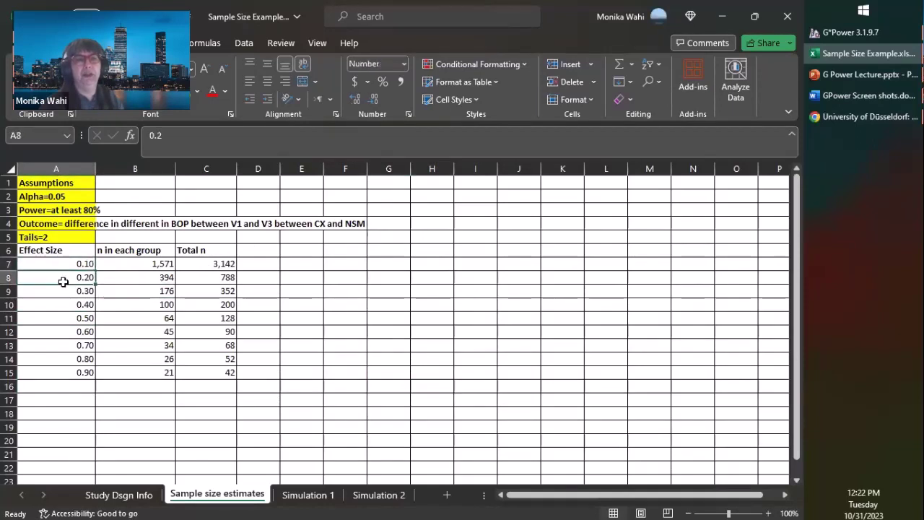
left_click(137, 280)
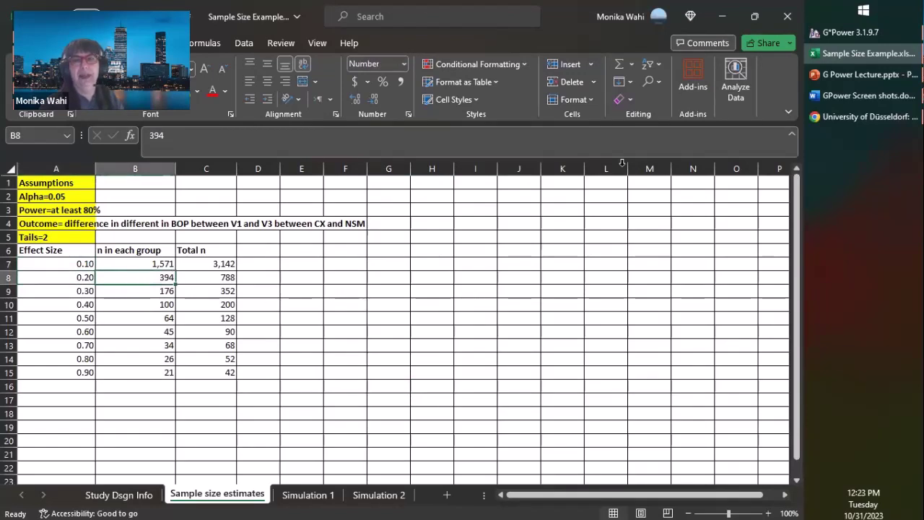
left_click(834, 32)
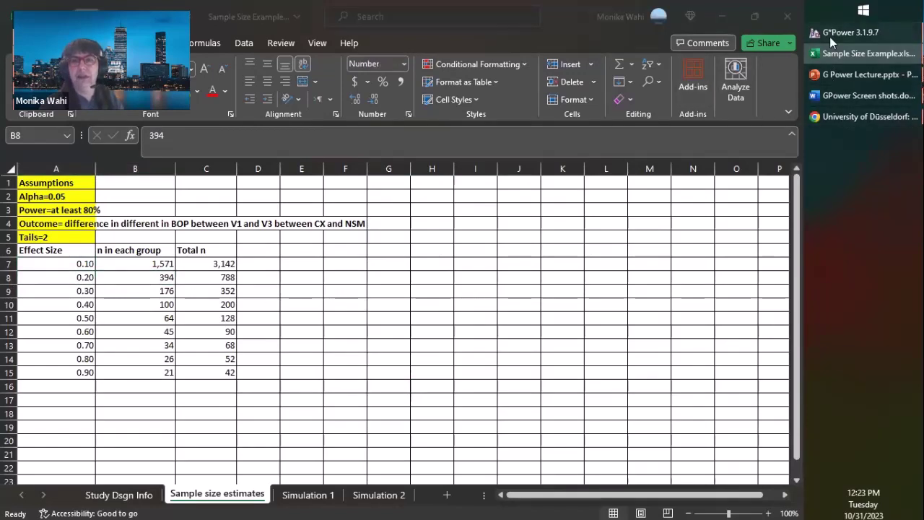
key("alt+Tab")
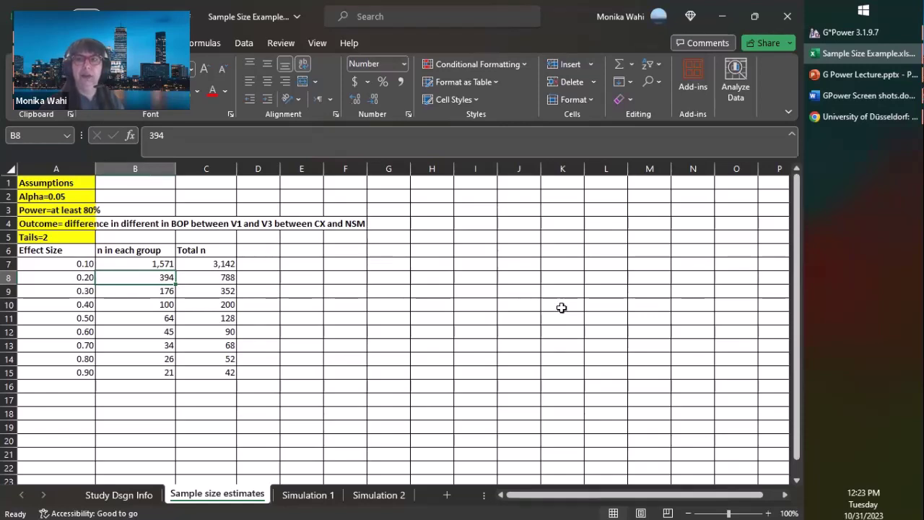
left_click(838, 94)
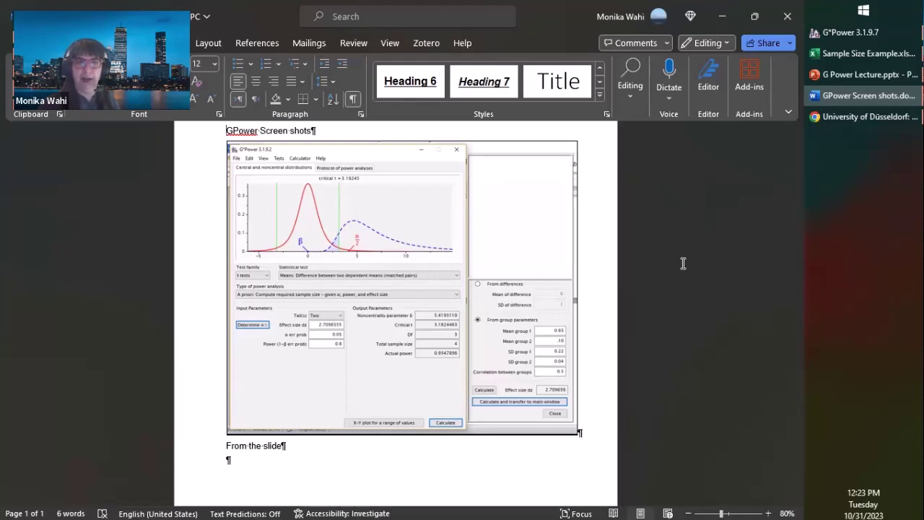
left_click(856, 55)
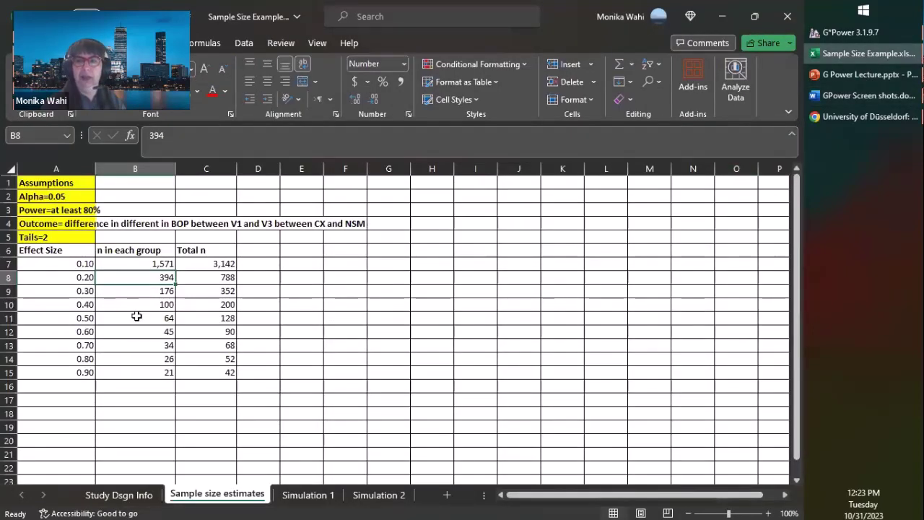
left_click(211, 263)
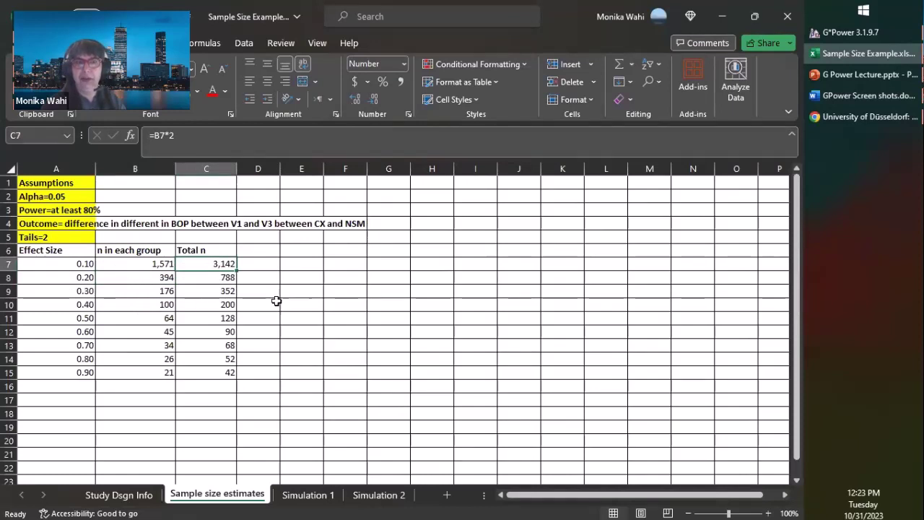
left_click(153, 301)
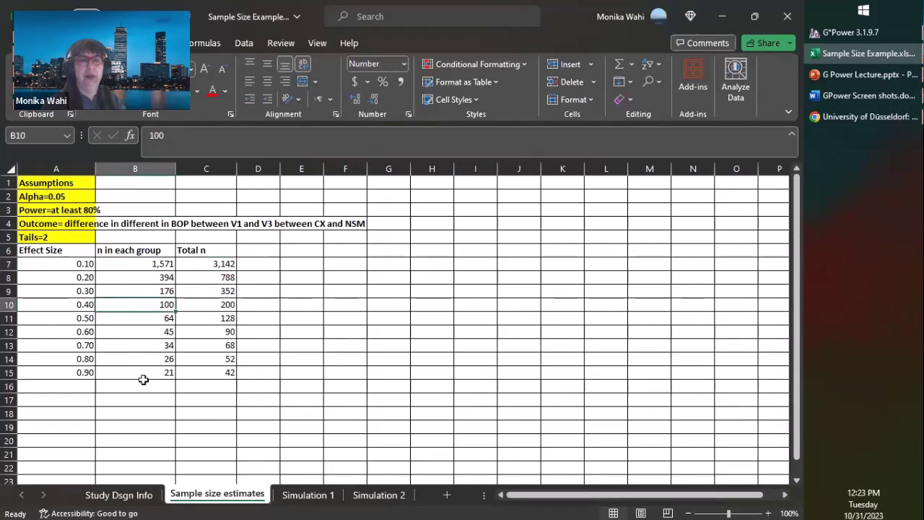
left_click(46, 372)
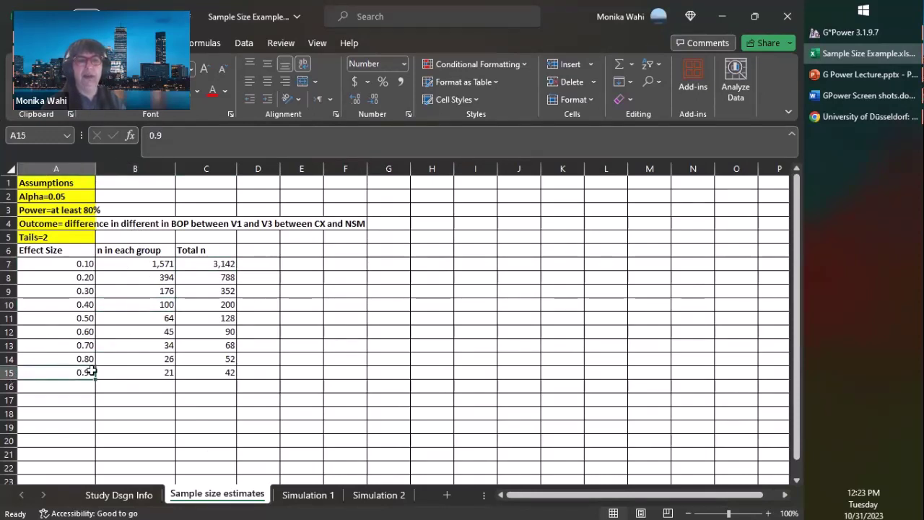
left_click(148, 278)
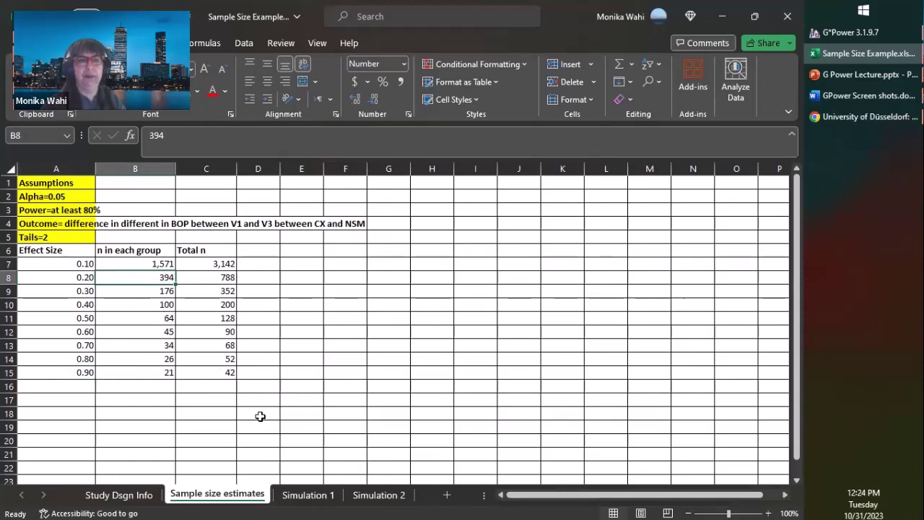
left_click(249, 395)
left_click(130, 375)
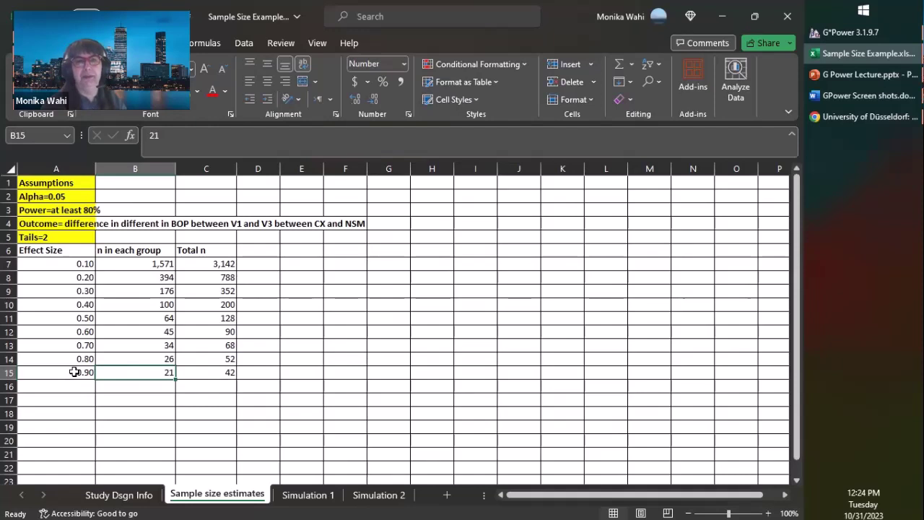
left_click(213, 366)
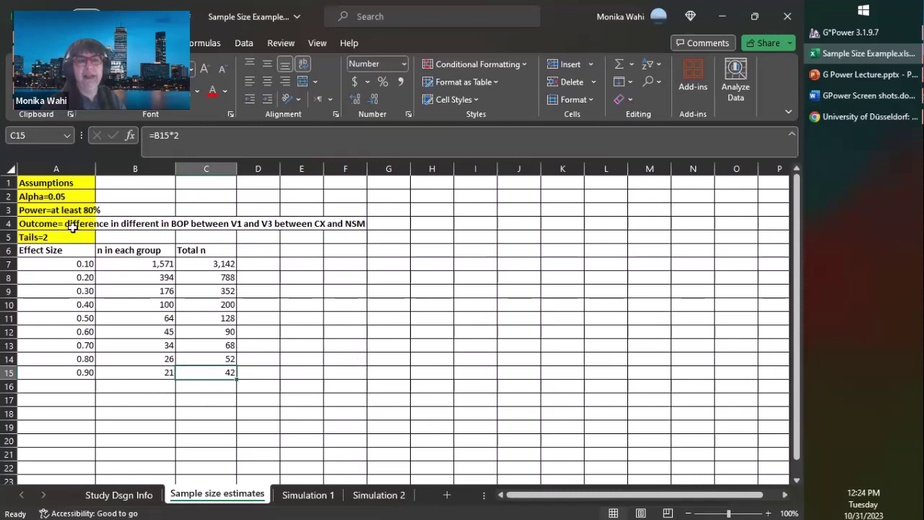
left_click(55, 318)
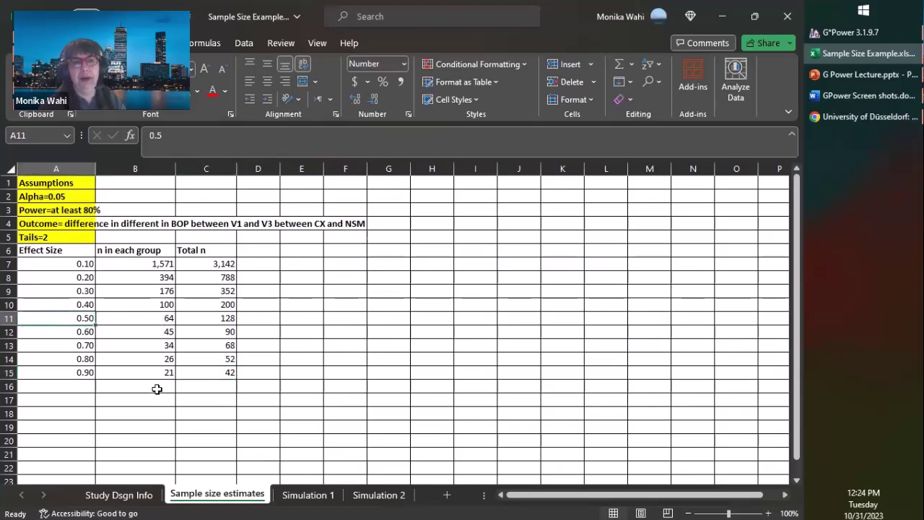
left_click(155, 319)
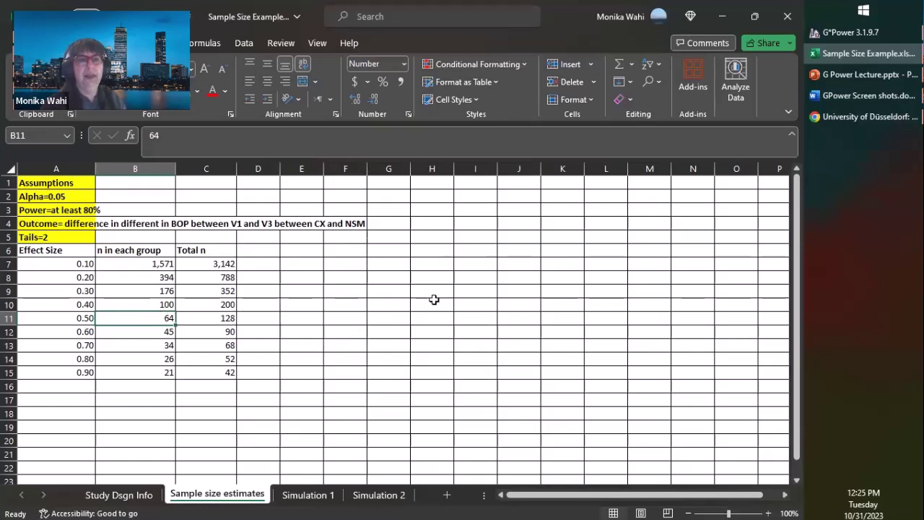
left_click(10, 317)
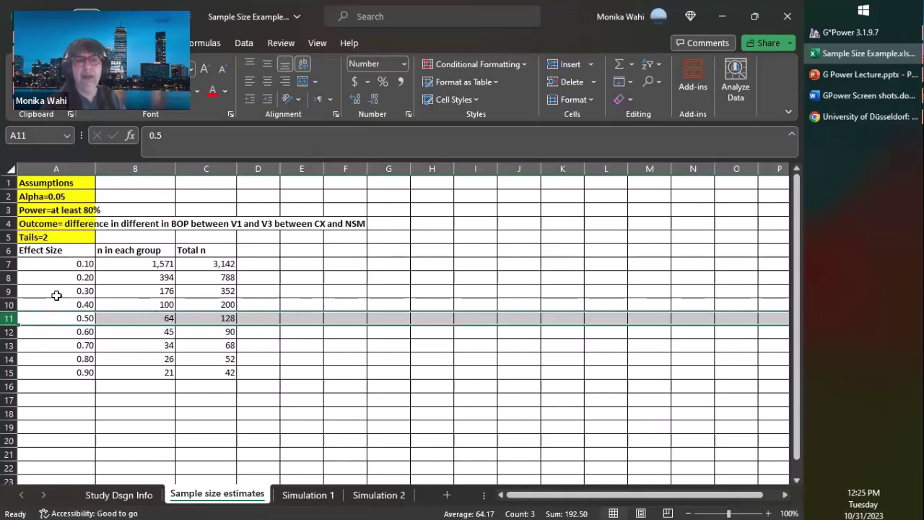
Mark the 0.20 effect size row, go back to the 0.50 row, and minimize Excel
left_click(10, 280)
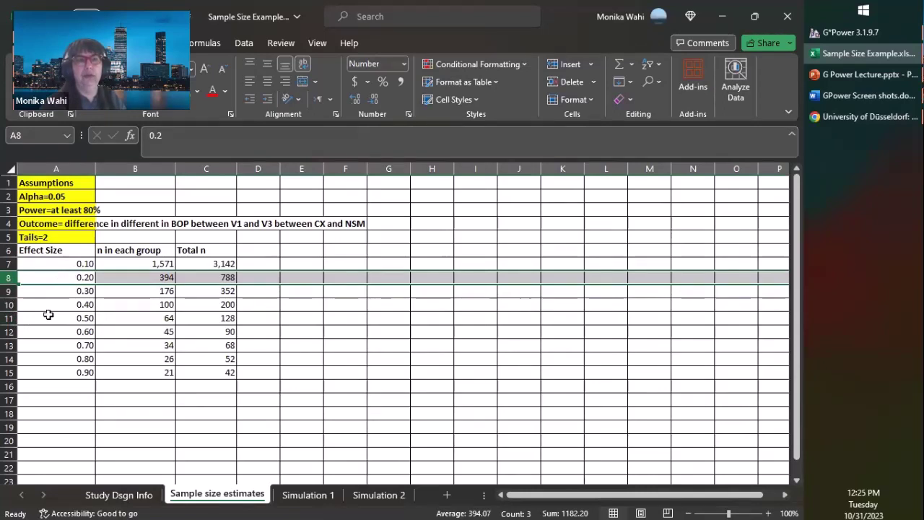
left_click(9, 317)
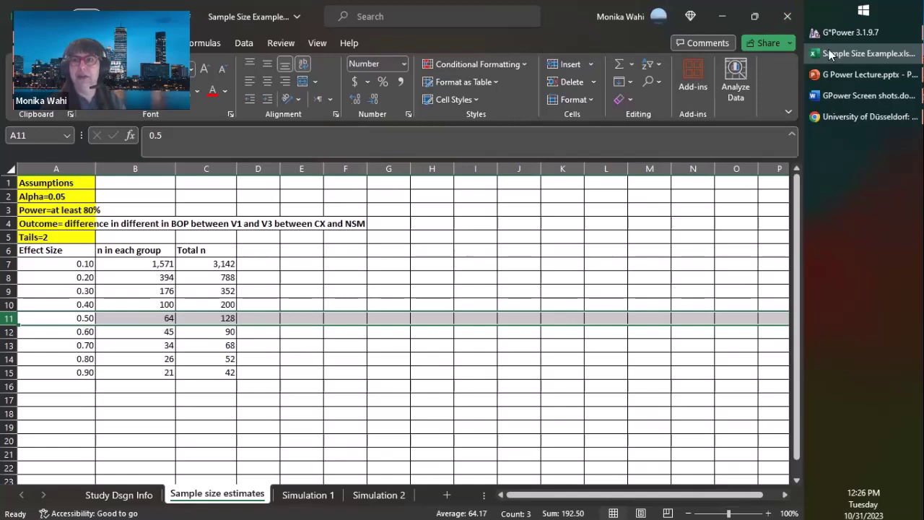
left_click(720, 16)
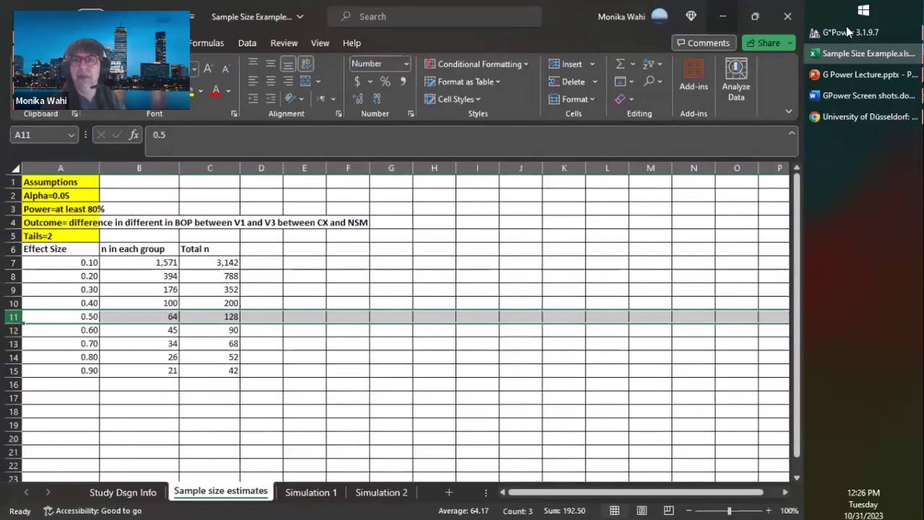
Minimize Word and delete the effect size d value in G*Power
left_click(720, 15)
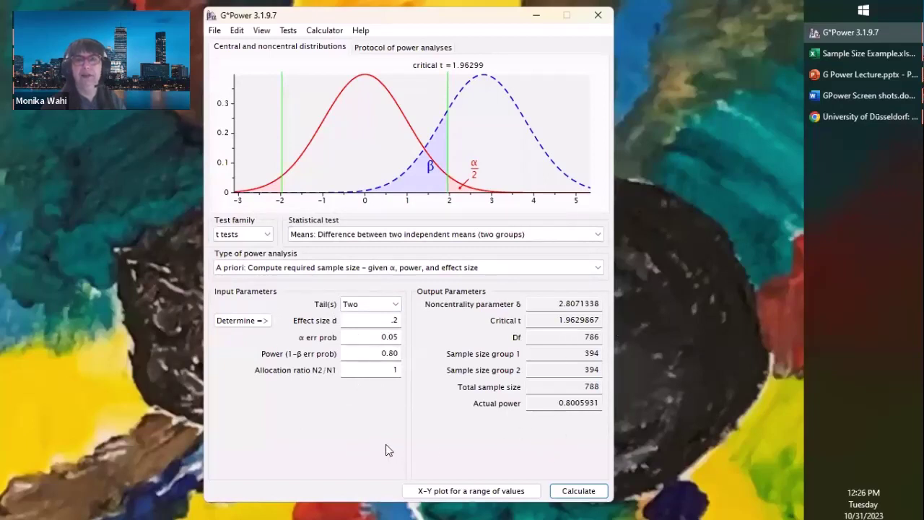
double_click(394, 320)
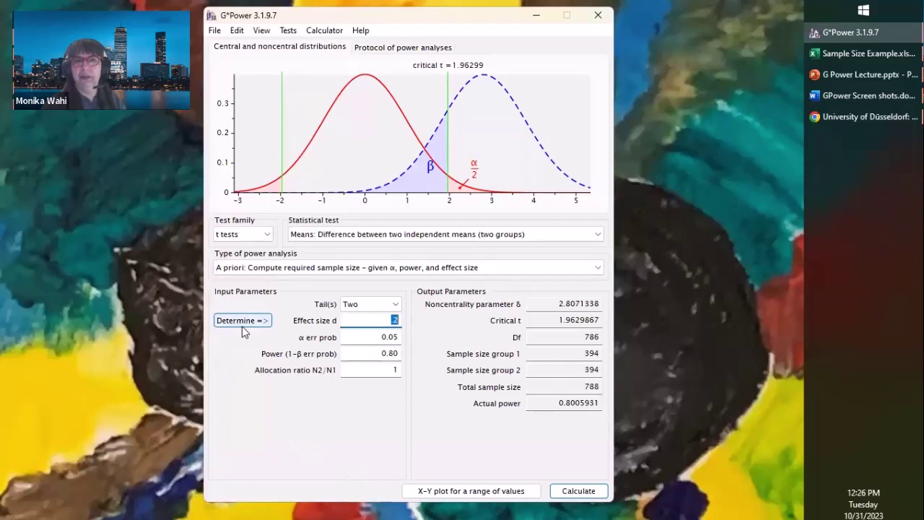
key("BackSpace")
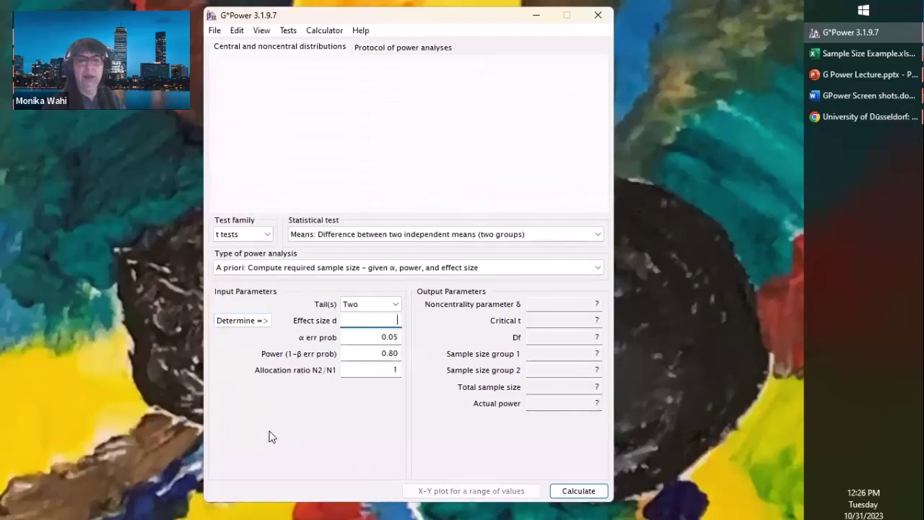
In the effect-size calculator, enter equal-n group means .1 and .2, then switch to the Excel workbook
left_click(239, 323)
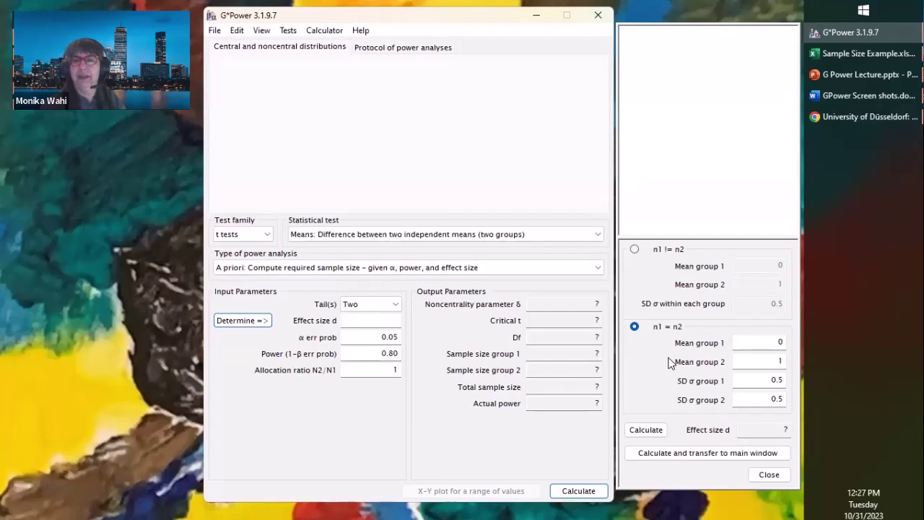
left_click_drag(773, 342, 809, 341)
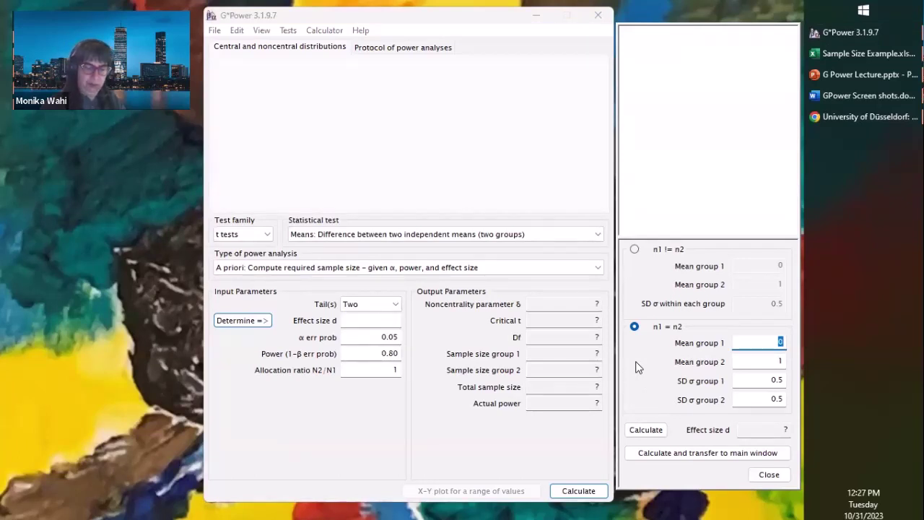
type(".1")
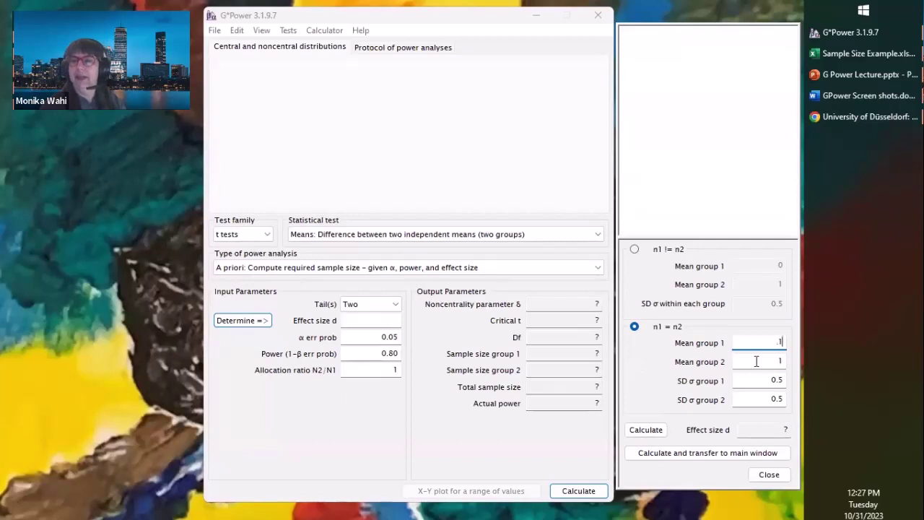
double_click(756, 361)
type(".2")
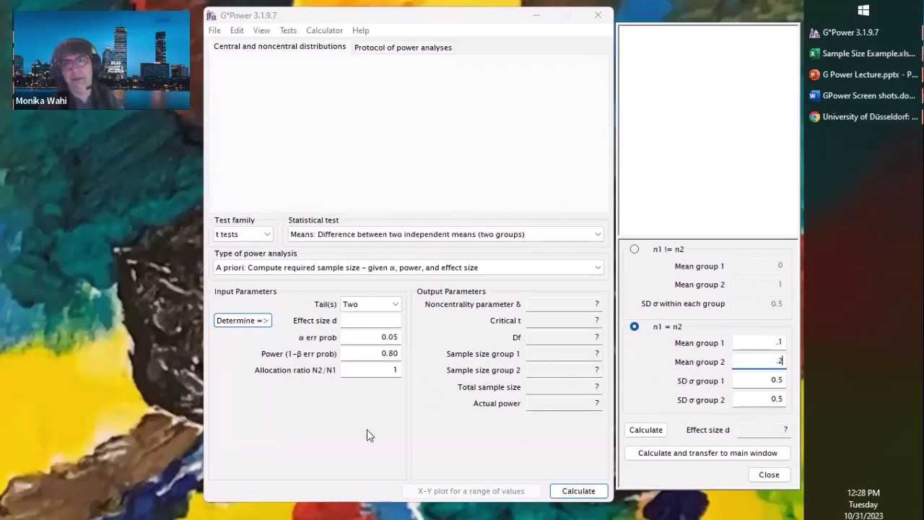
left_click(863, 53)
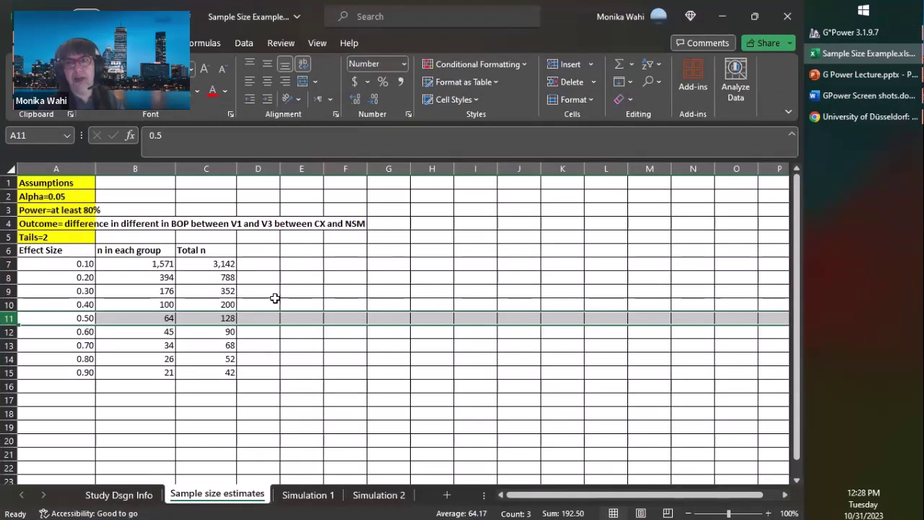
Minimize Excel to return to G*Power's effect-size calculator
left_click(722, 14)
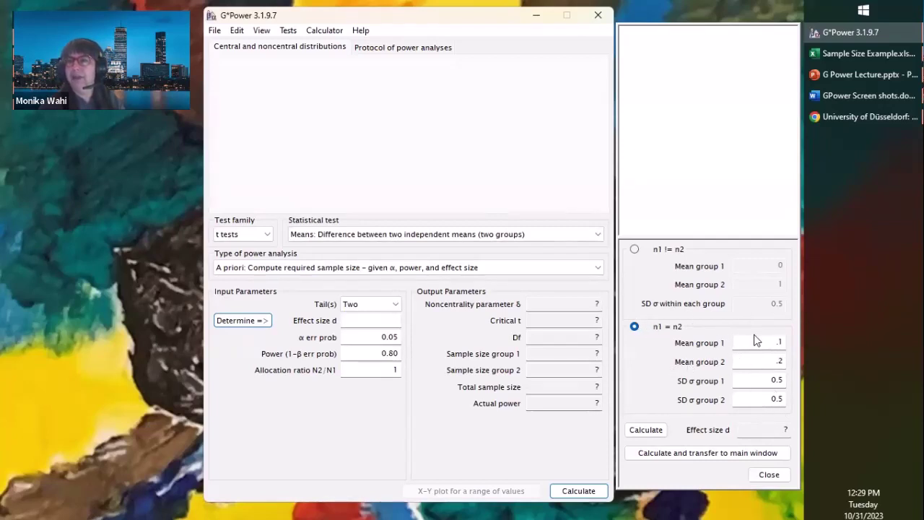
Transfer d = 0.2 from the means, calculate 394 per group (788 total), and compare with Excel's 0.20 row
left_click(643, 433)
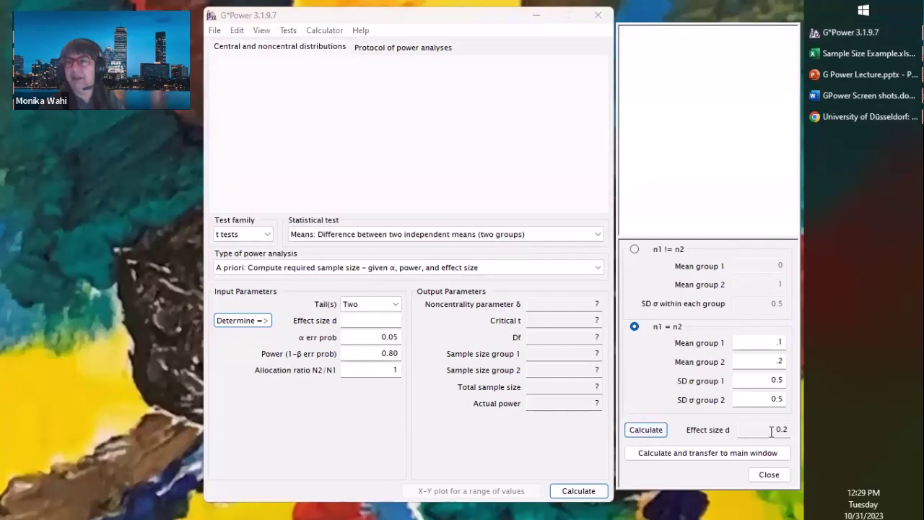
left_click(657, 454)
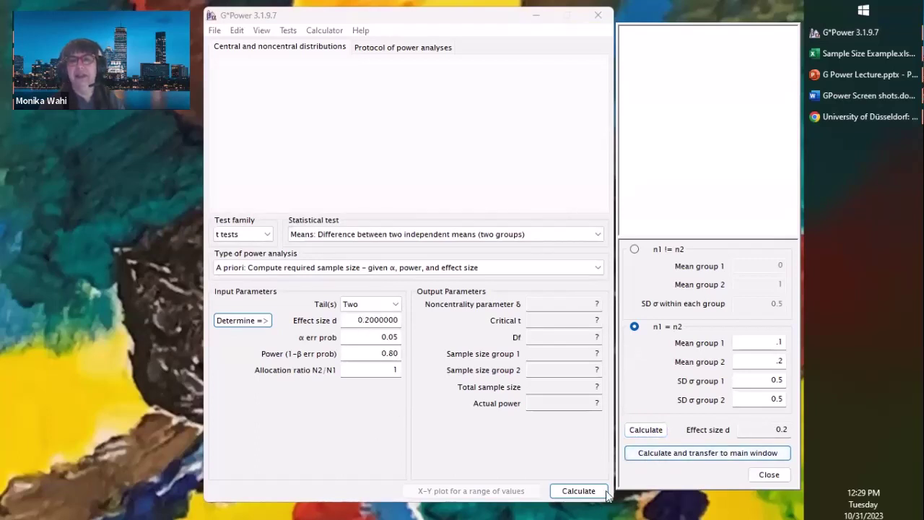
left_click(581, 491)
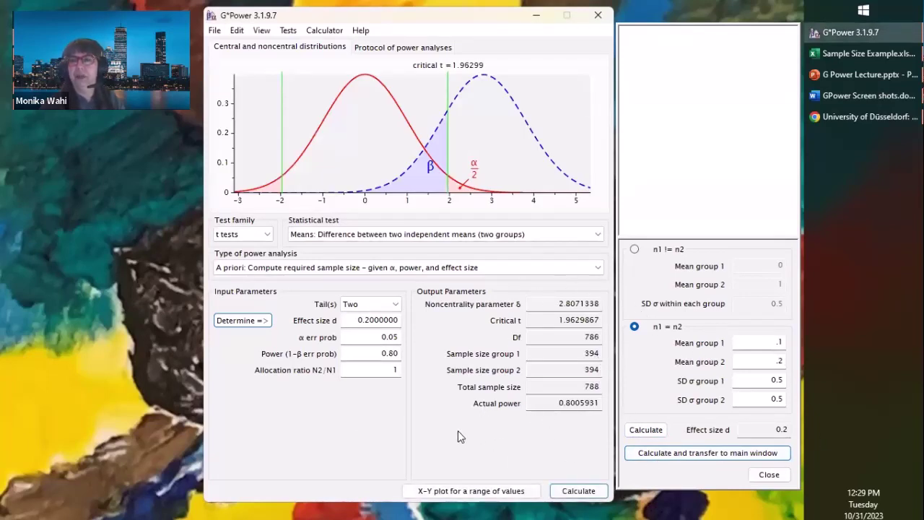
left_click(832, 52)
left_click(375, 372)
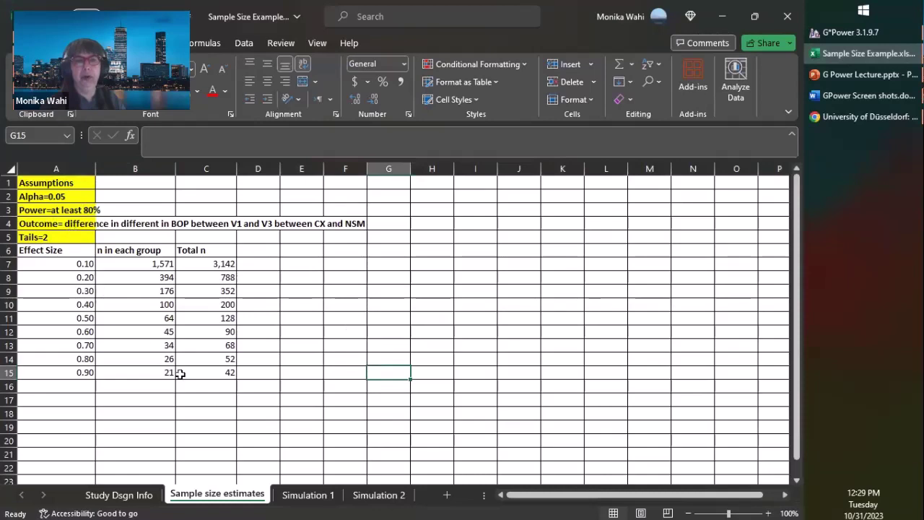
Switch from the Simulation 1 sheet to the Simulation 2 sheet
left_click(300, 501)
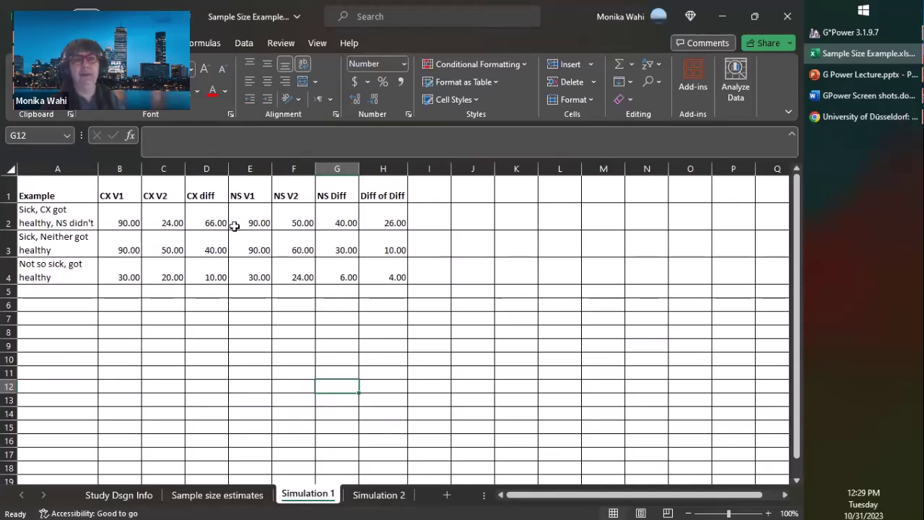
left_click(375, 494)
left_click(383, 241)
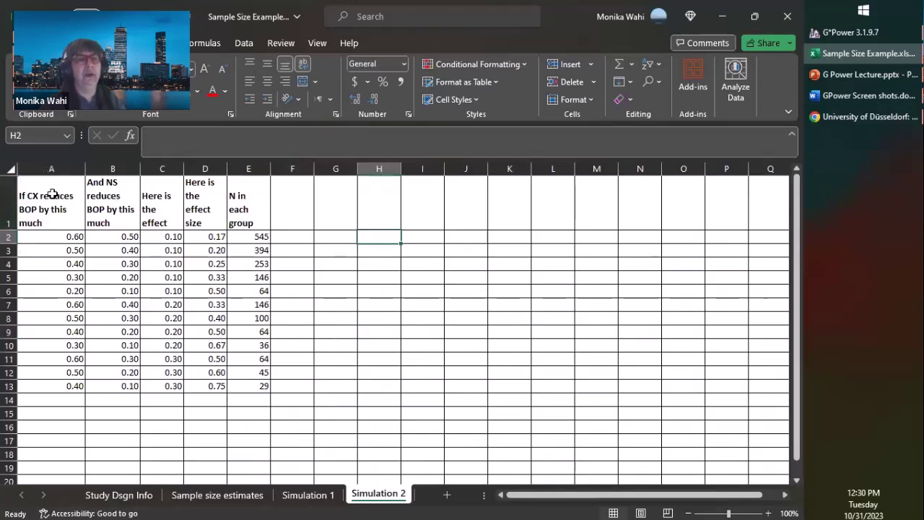
Review the BOP reduction, effect and effect size headings, then select the table A1:E13
left_click(51, 199)
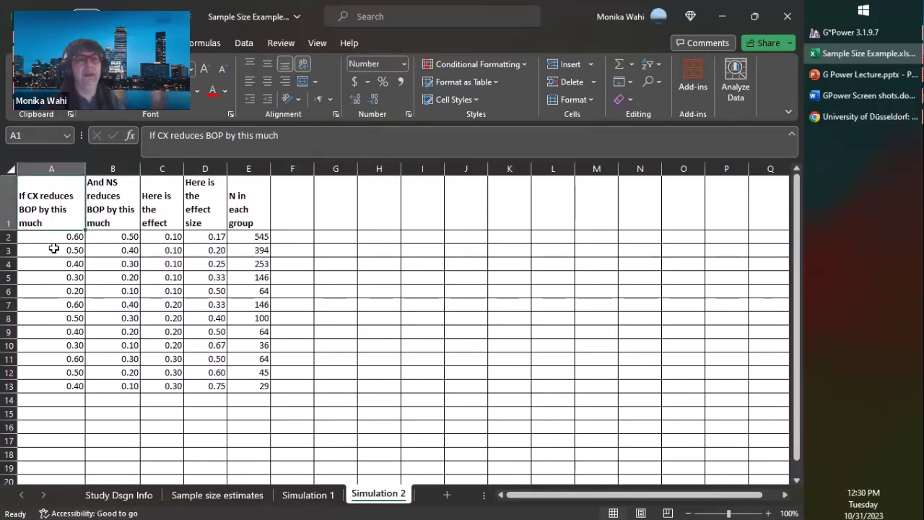
left_click(110, 185)
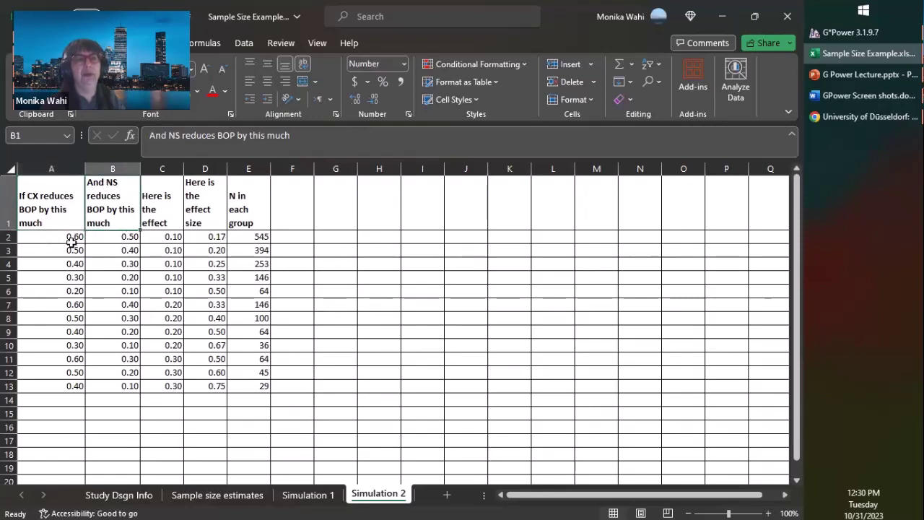
left_click(157, 196)
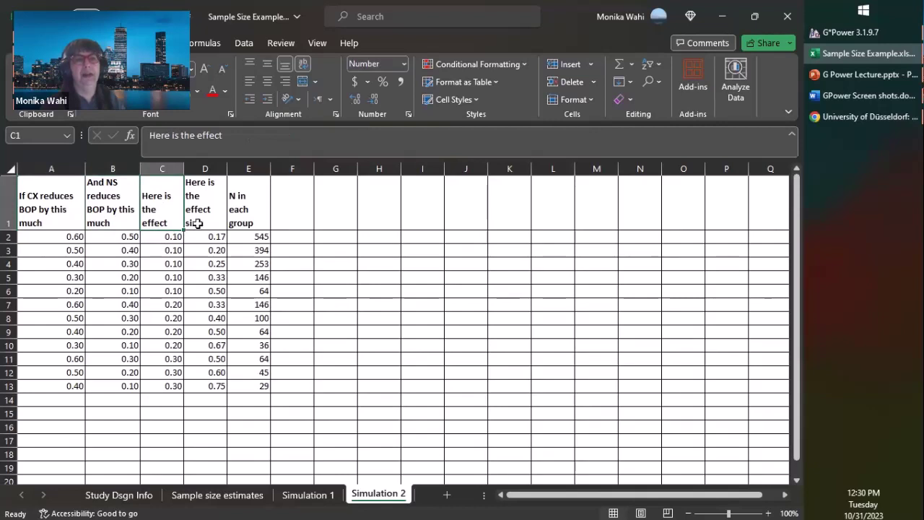
left_click(208, 190)
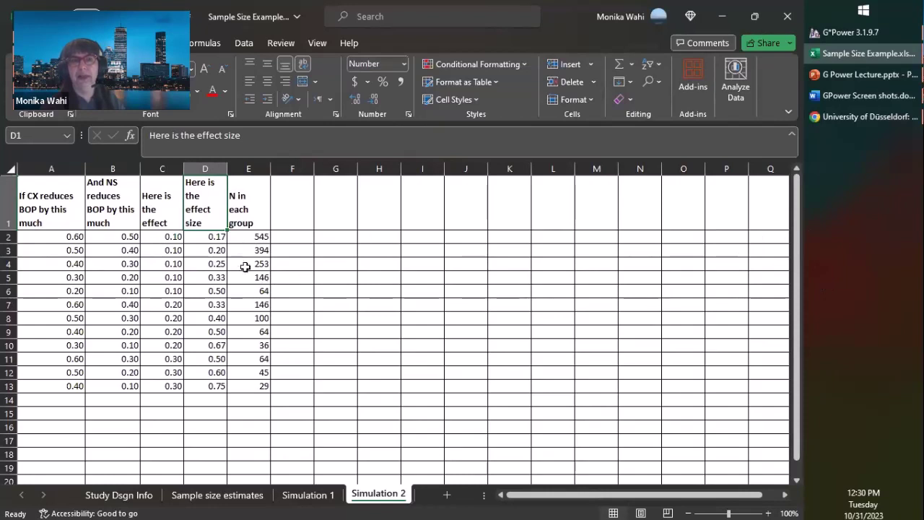
left_click(248, 236)
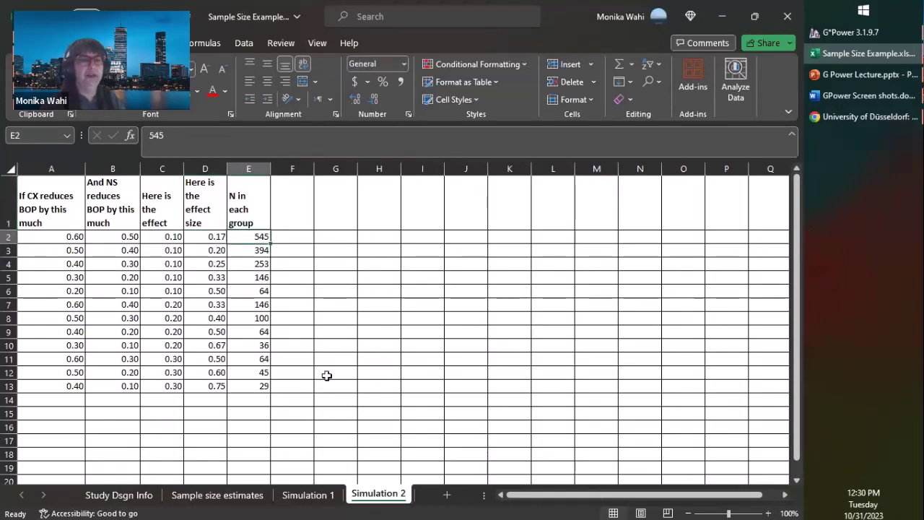
left_click_drag(238, 384, 34, 217)
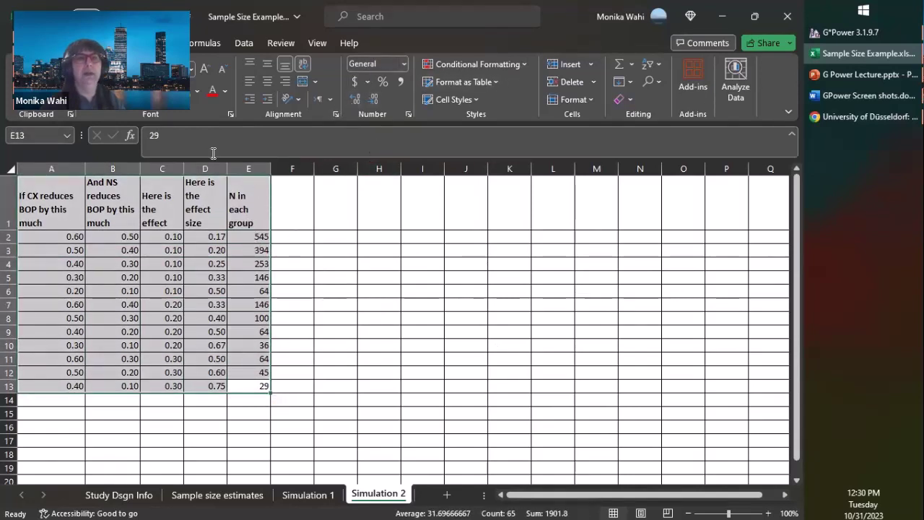
Sort the Simulation 2 table by 'N in each group', Smallest to Largest, from 29 to 545
left_click(245, 41)
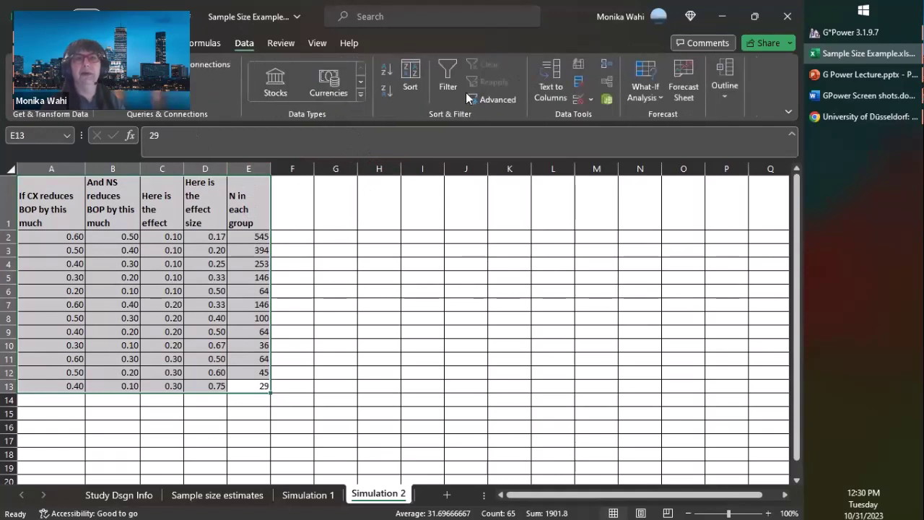
left_click(415, 96)
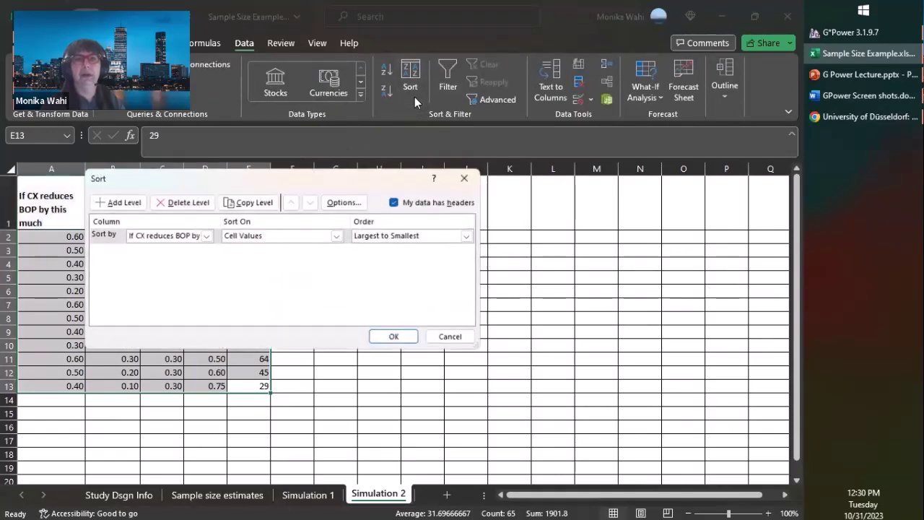
left_click(202, 237)
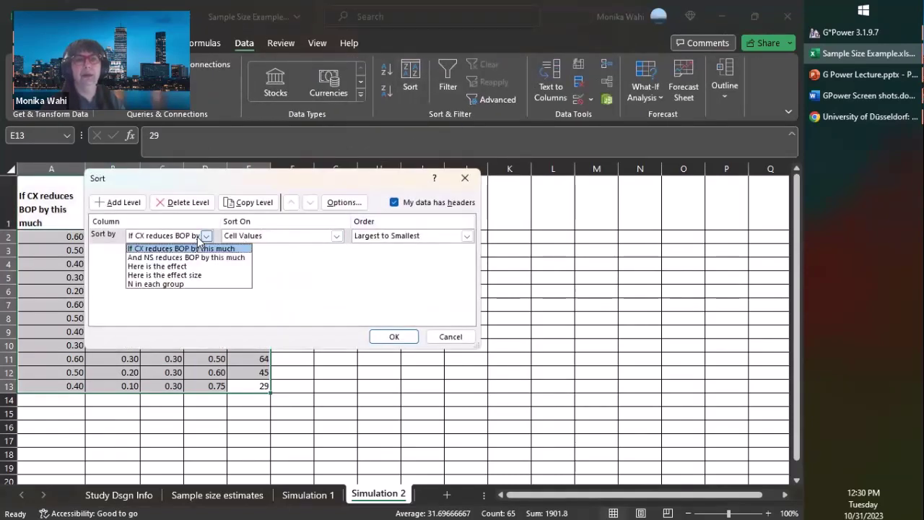
left_click(175, 284)
left_click(412, 235)
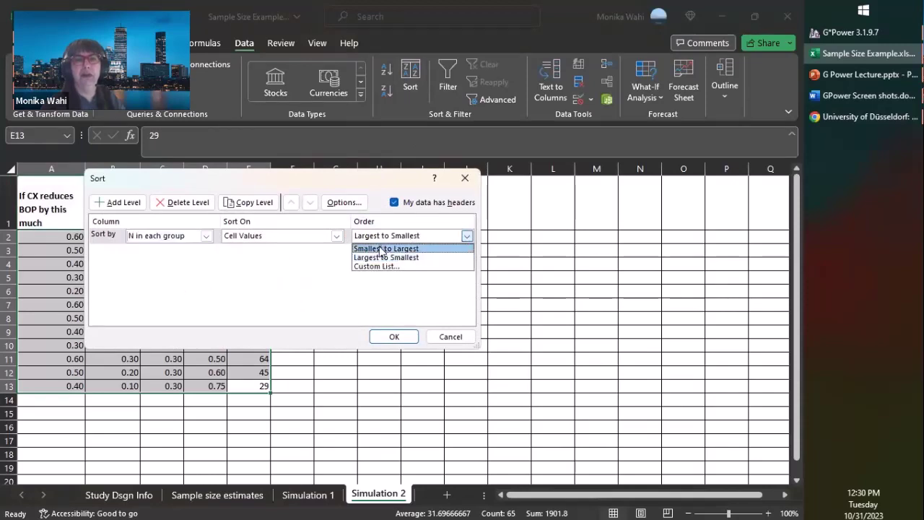
left_click(385, 247)
left_click(395, 338)
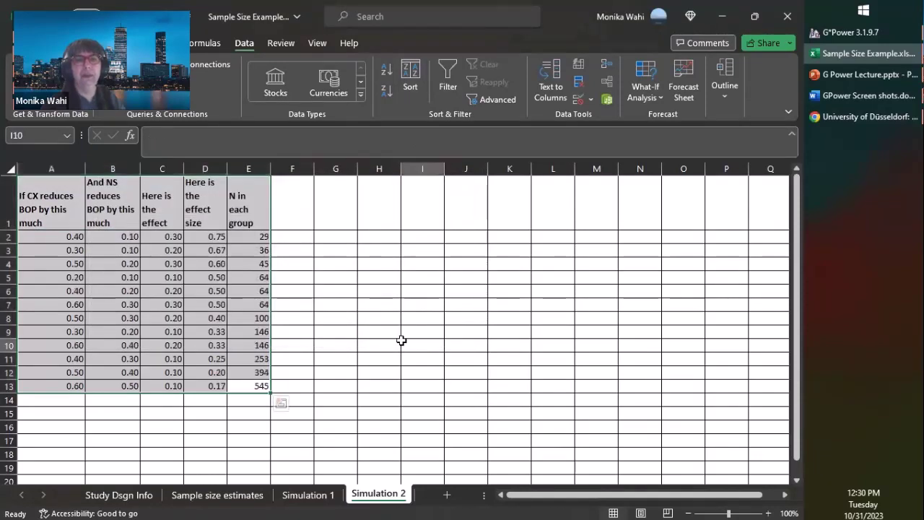
left_click(402, 342)
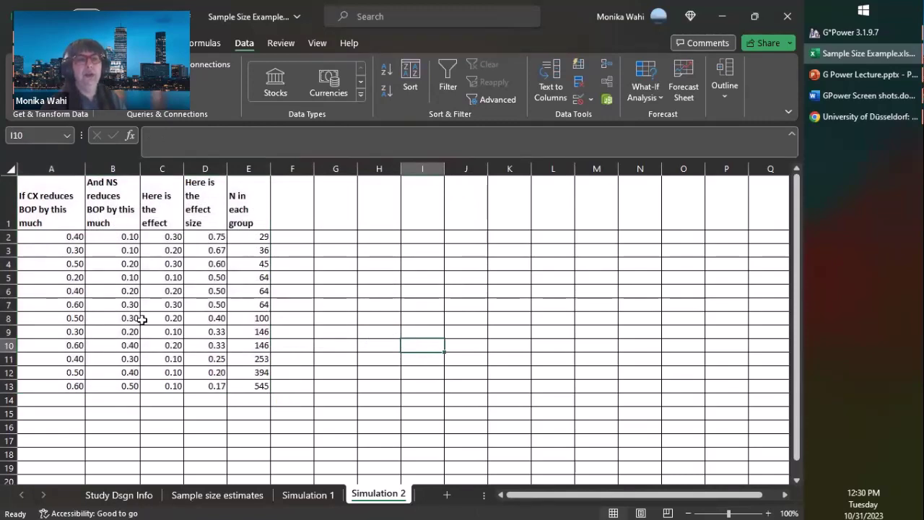
Compare the rows needing 64, 100 and 146 per group, then return to the G Power Lecture slideshow
left_click_drag(7, 304, 7, 278)
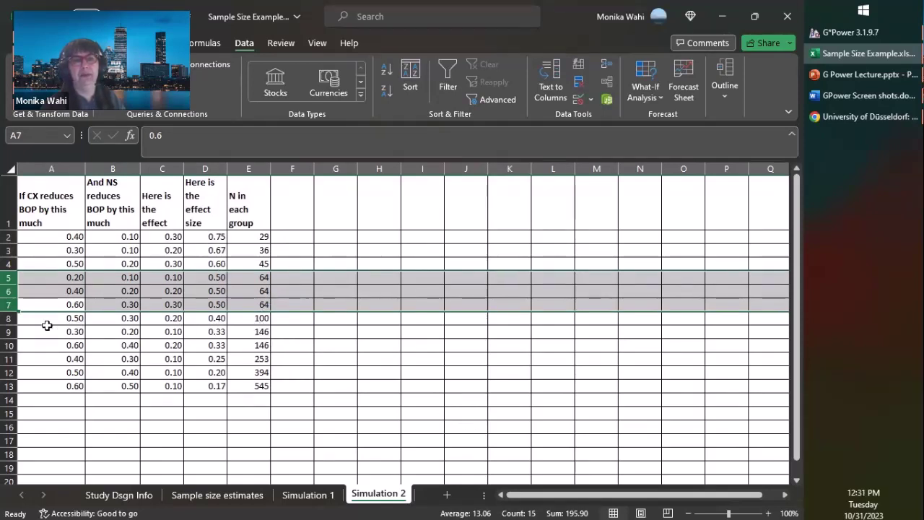
left_click(10, 318)
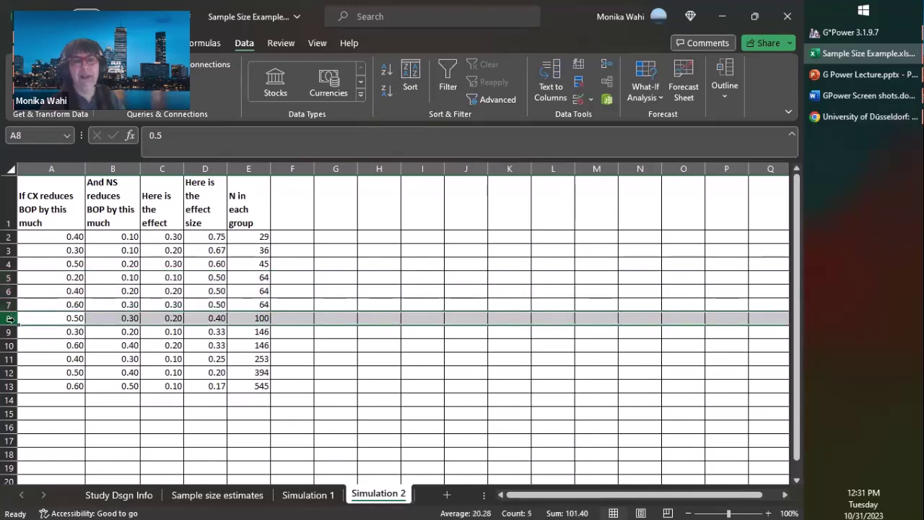
left_click_drag(10, 331, 11, 345)
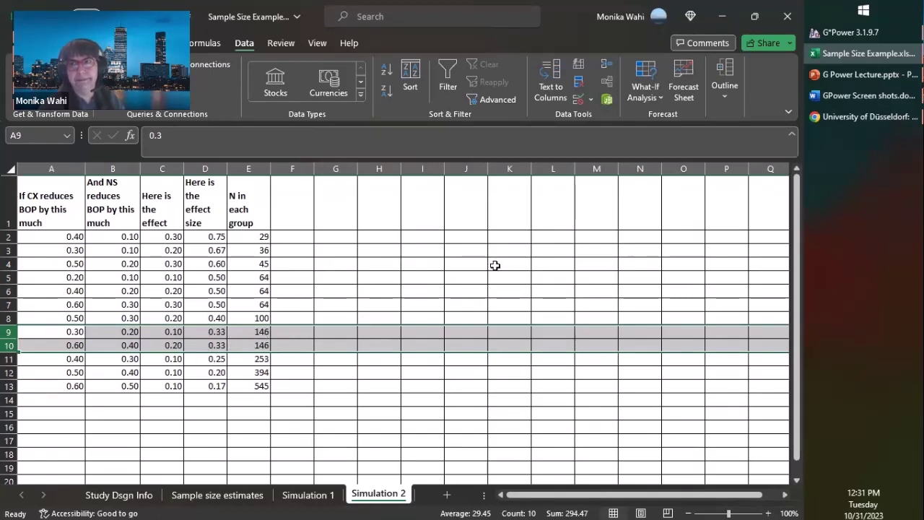
left_click(466, 287)
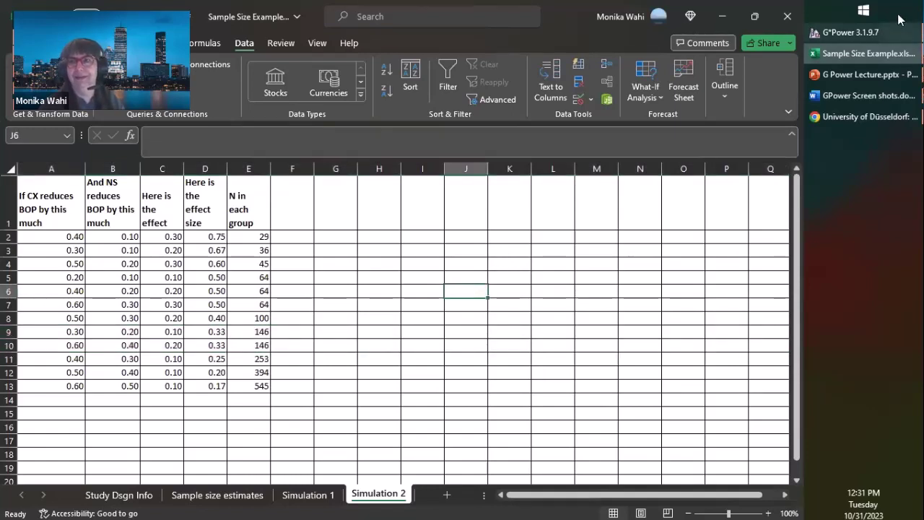
left_click(845, 76)
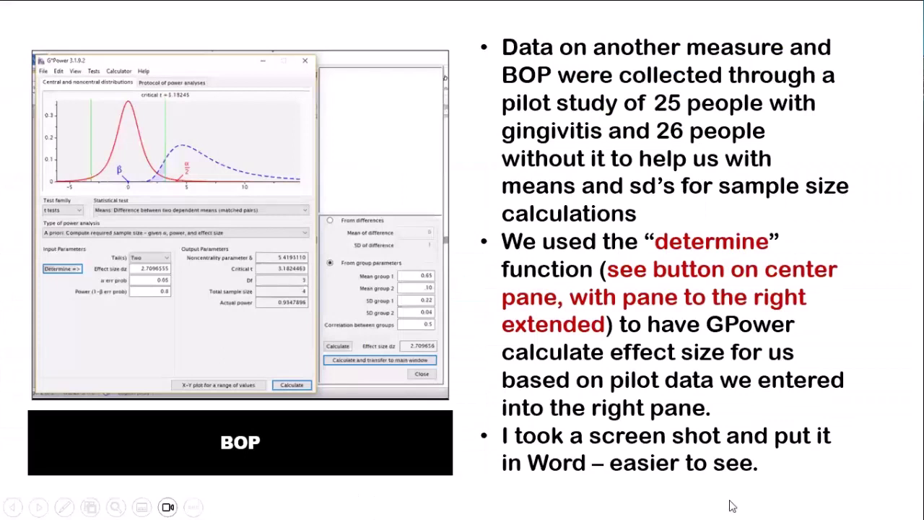